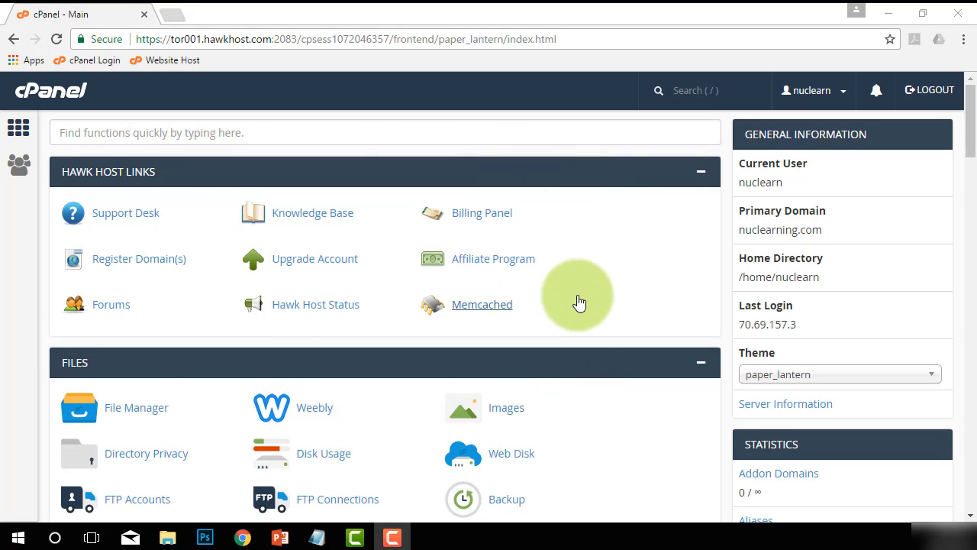
Scroll down the cPanel home page to the Email tools group
scroll(578, 300, "down", 5)
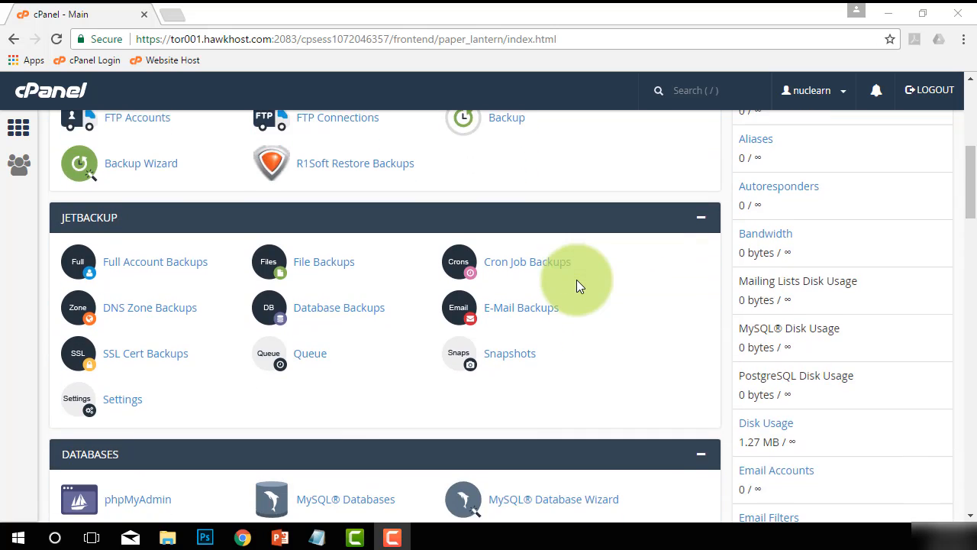
scroll(577, 281, "down", 8)
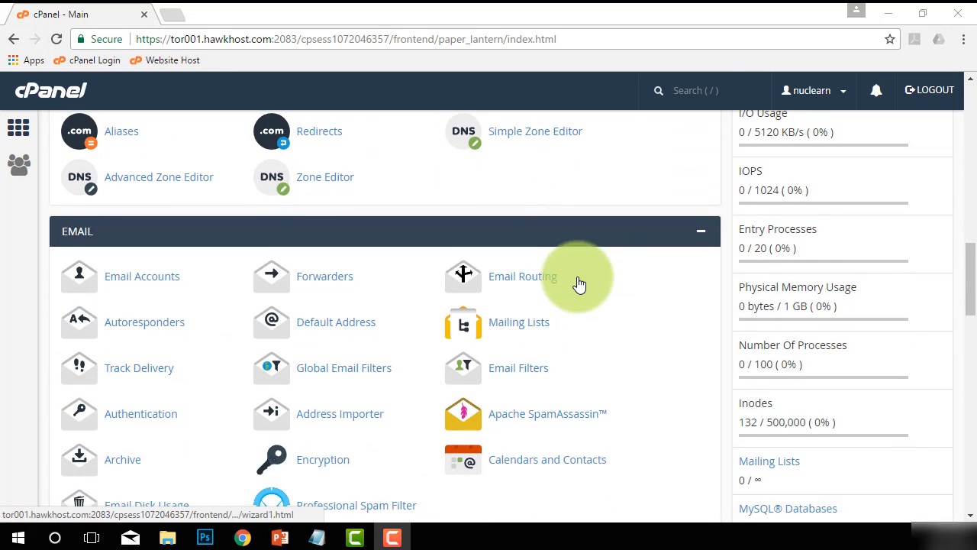
scroll(578, 281, "down", 1)
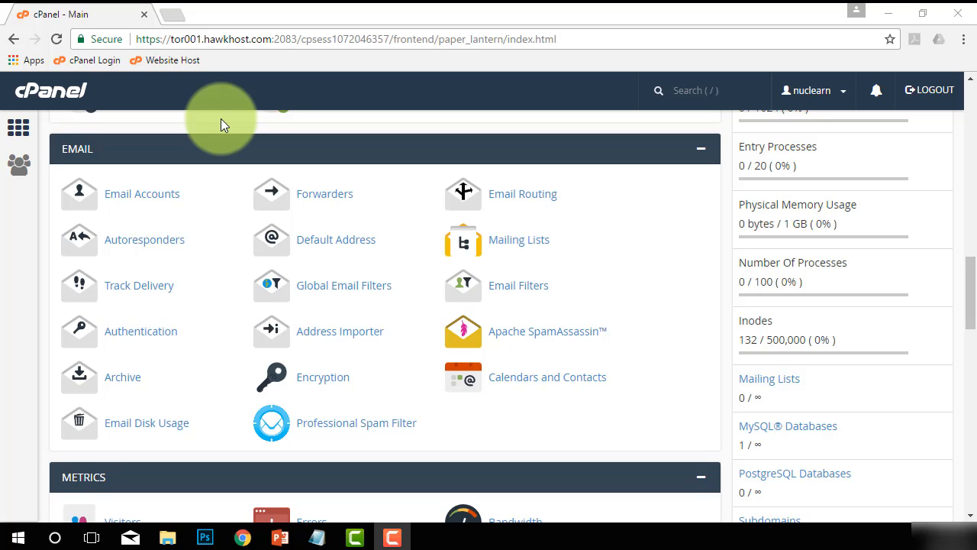
Open the Email Accounts page from the cPanel Email tools
left_click(126, 200)
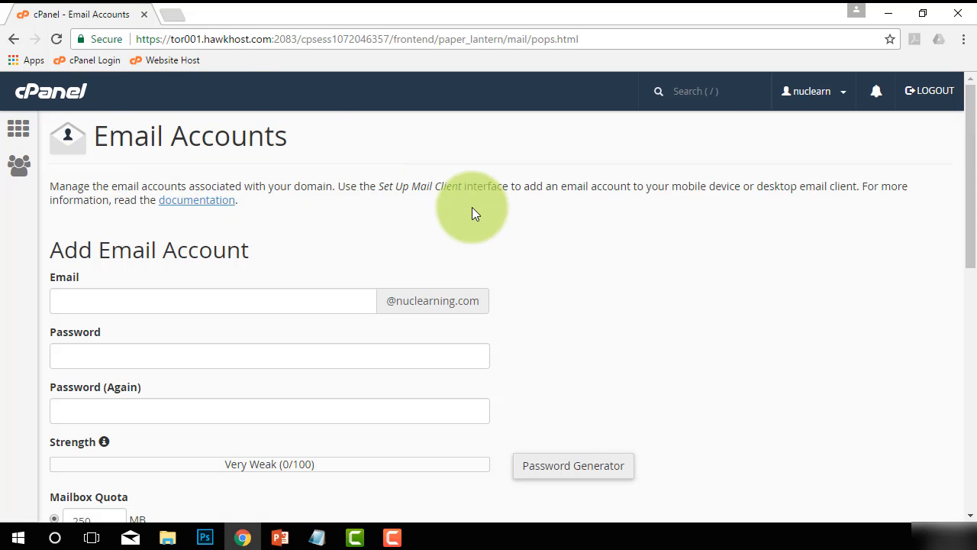
scroll(471, 212, "down", 1)
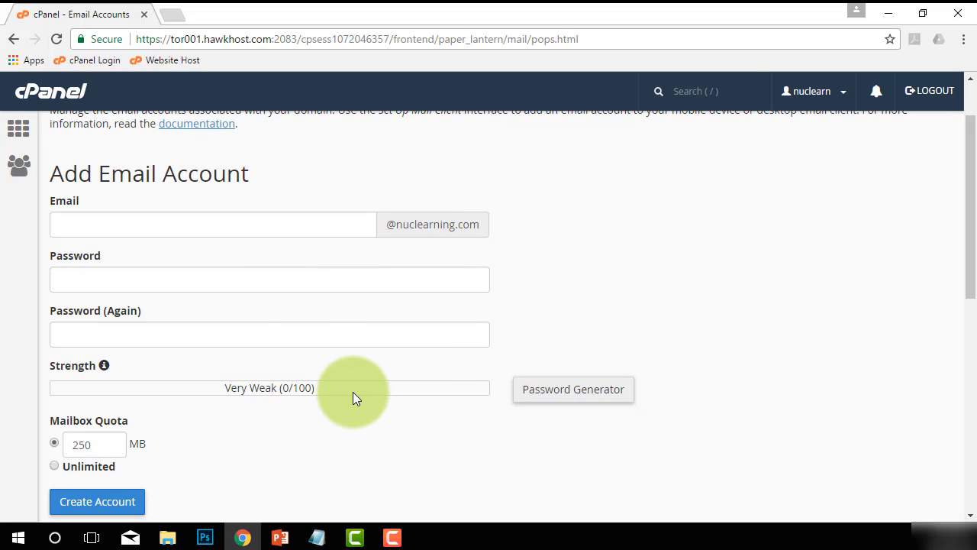
scroll(347, 390, "up", 1)
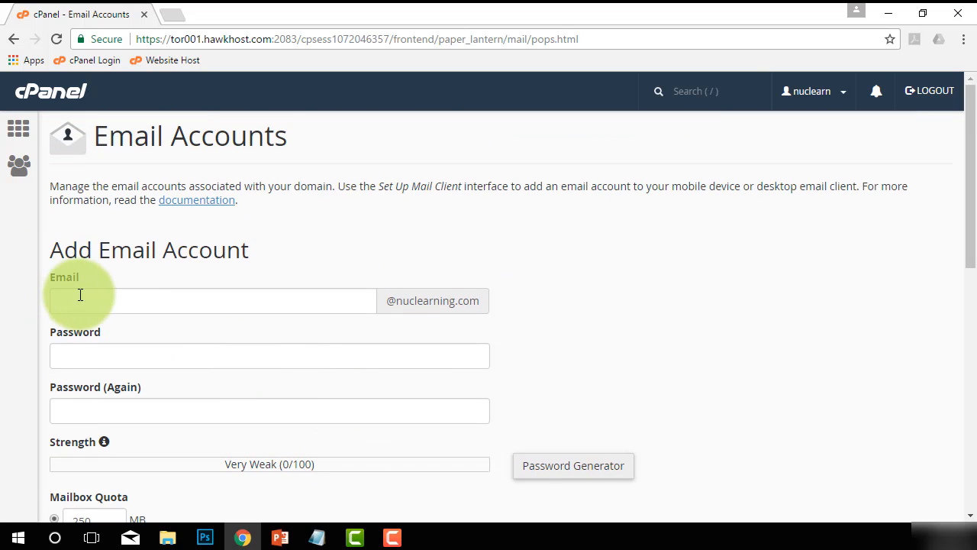
left_click(76, 299)
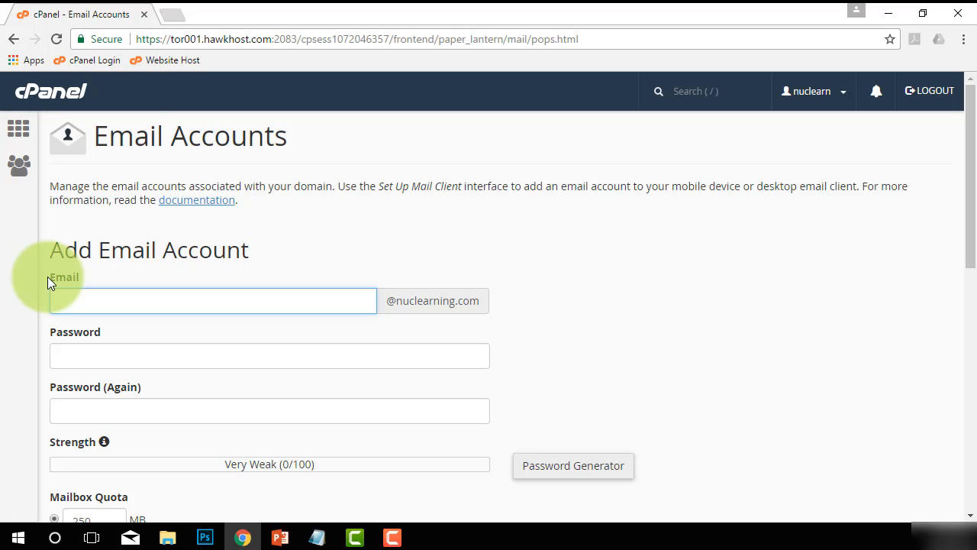
type("urname")
key("BackSpace")
key("BackSpace")
key("BackSpace")
key("BackSpace")
key("BackSpace")
key("BackSpace")
key("BackSpace")
key("BackSpace")
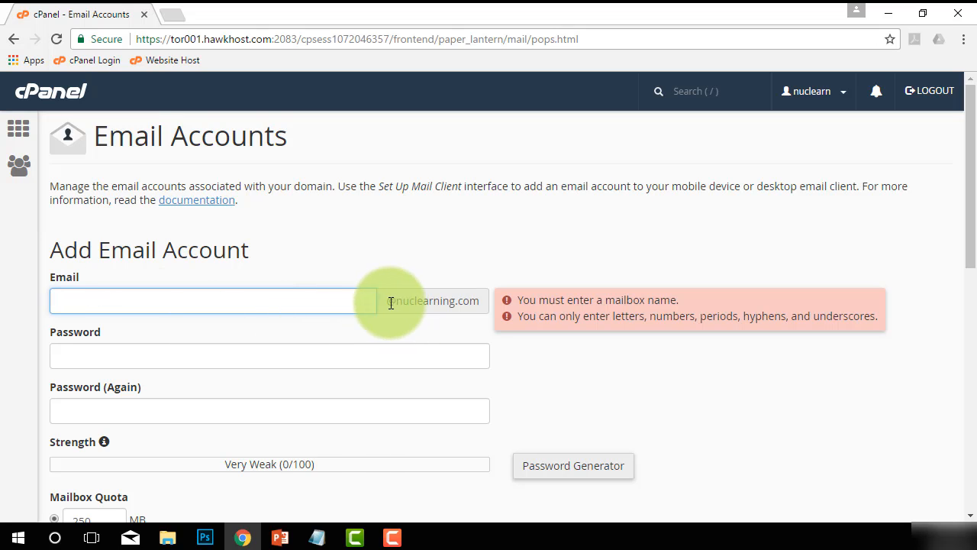
left_click_drag(388, 300, 481, 303)
left_click(270, 306)
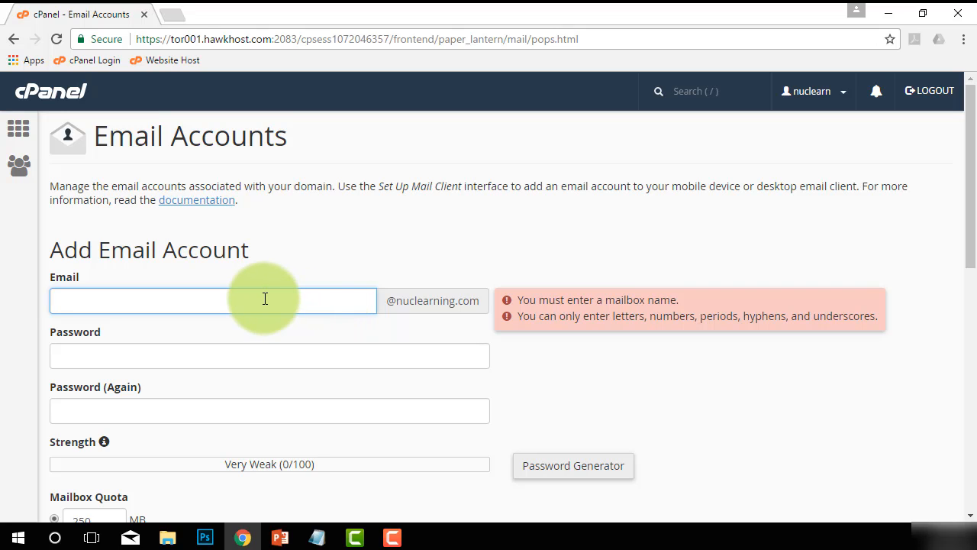
left_click_drag(387, 299, 479, 308)
left_click(196, 298)
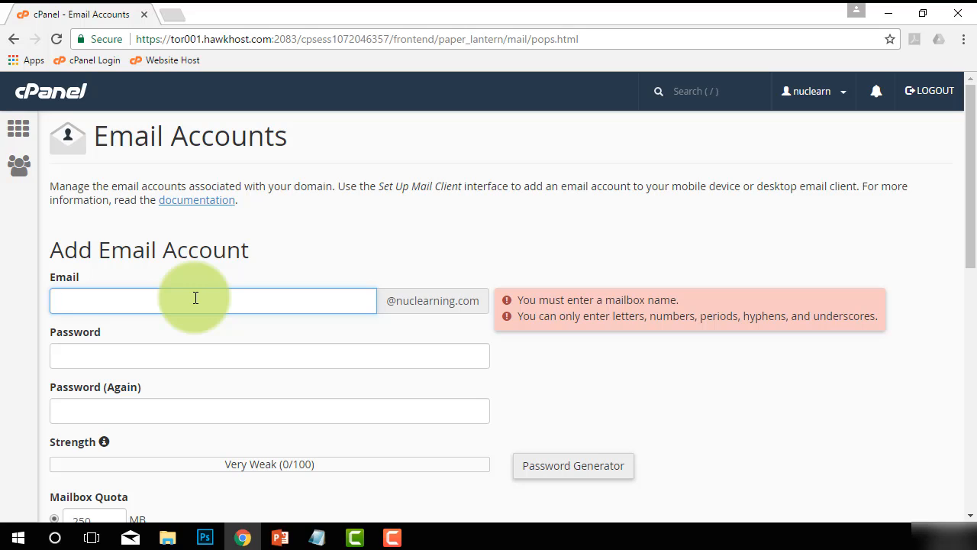
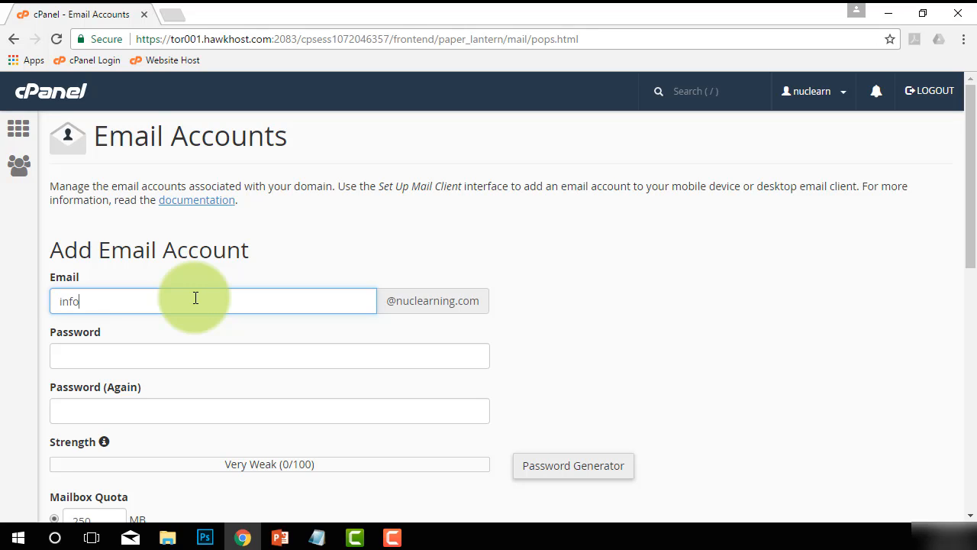
left_click_drag(157, 292, 48, 298)
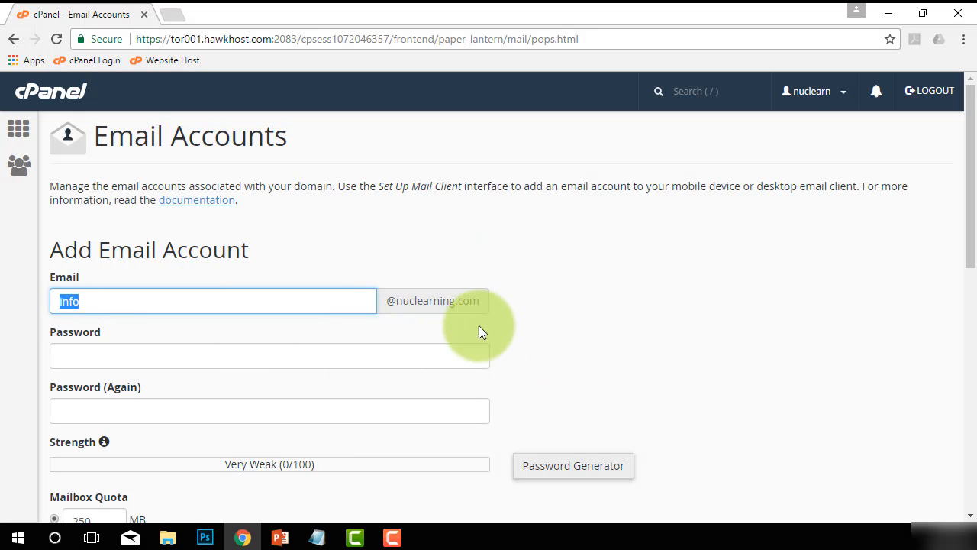
left_click(298, 355)
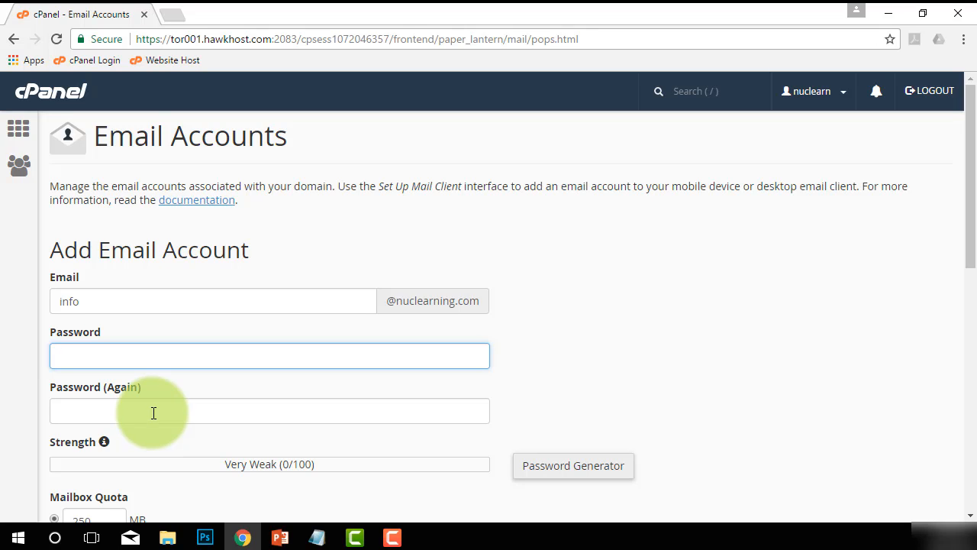
Enter a strong password for the new info mailbox
left_click(568, 472)
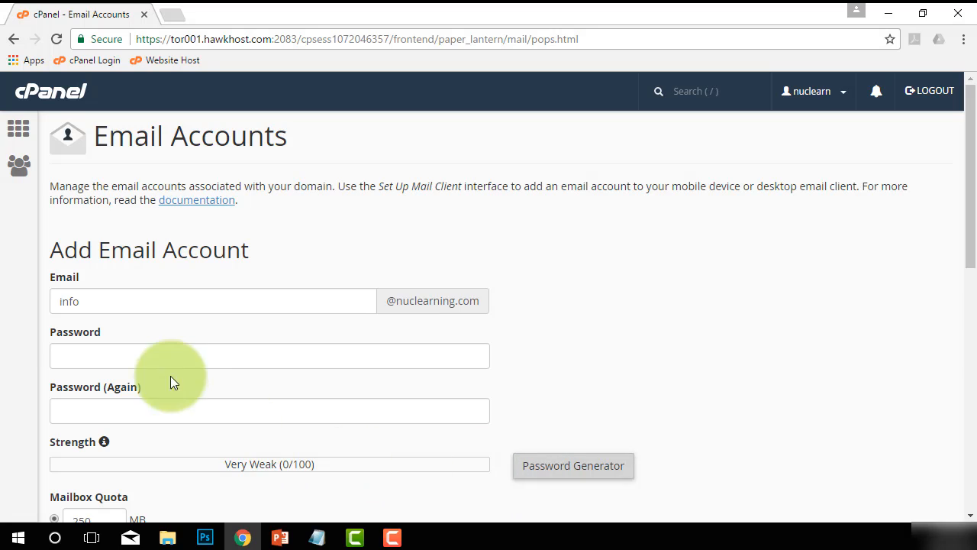
left_click(146, 351)
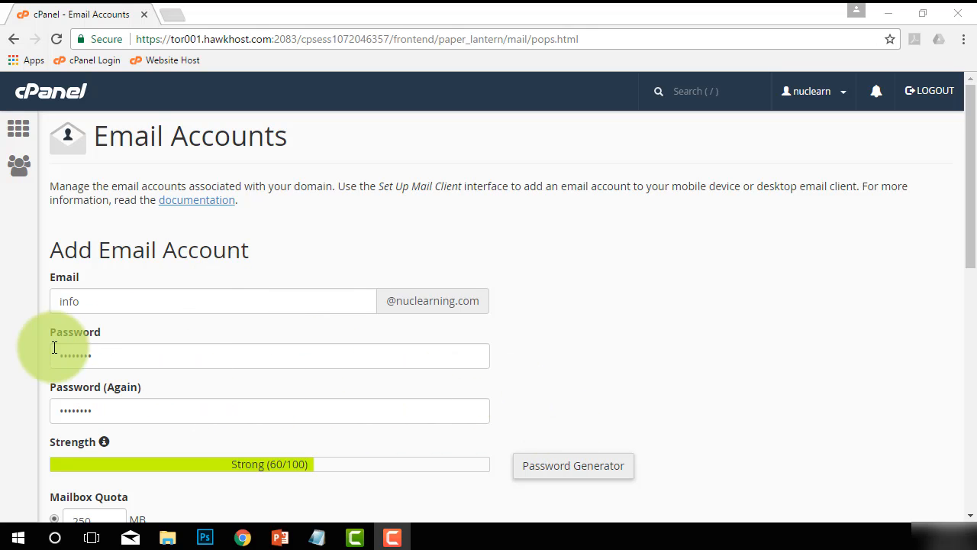
scroll(364, 363, "down", 1)
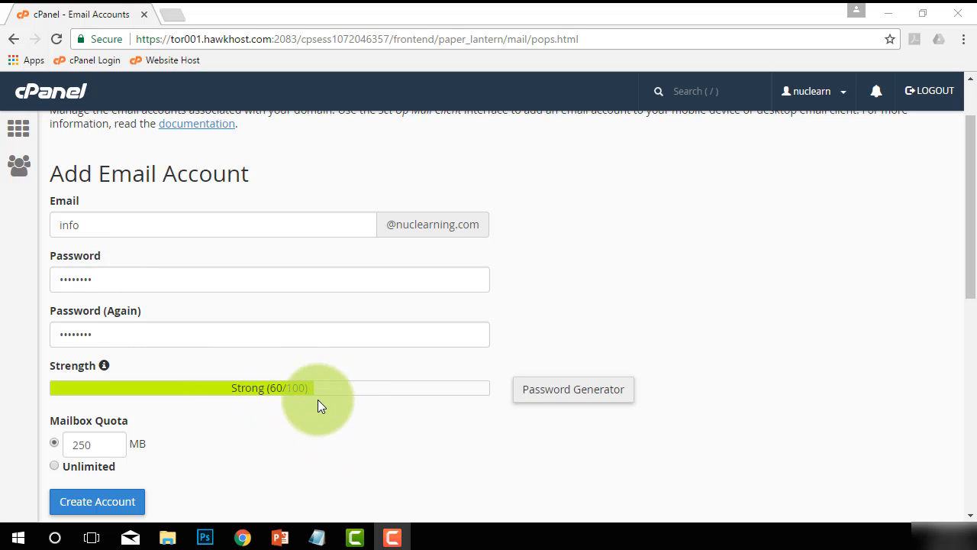
scroll(318, 399, "down", 1)
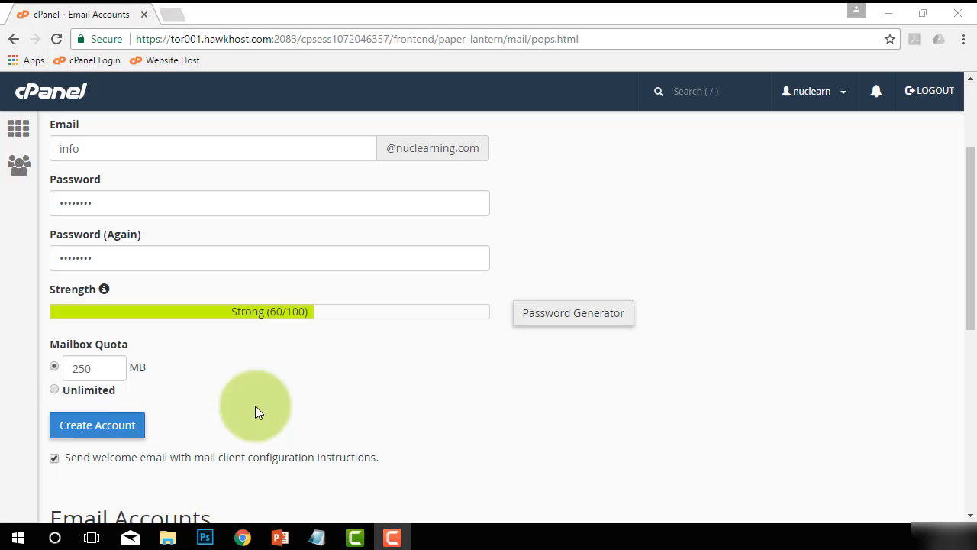
Set the mailbox quota to Unlimited and create the account
left_click(54, 390)
left_click_drag(96, 367, 66, 367)
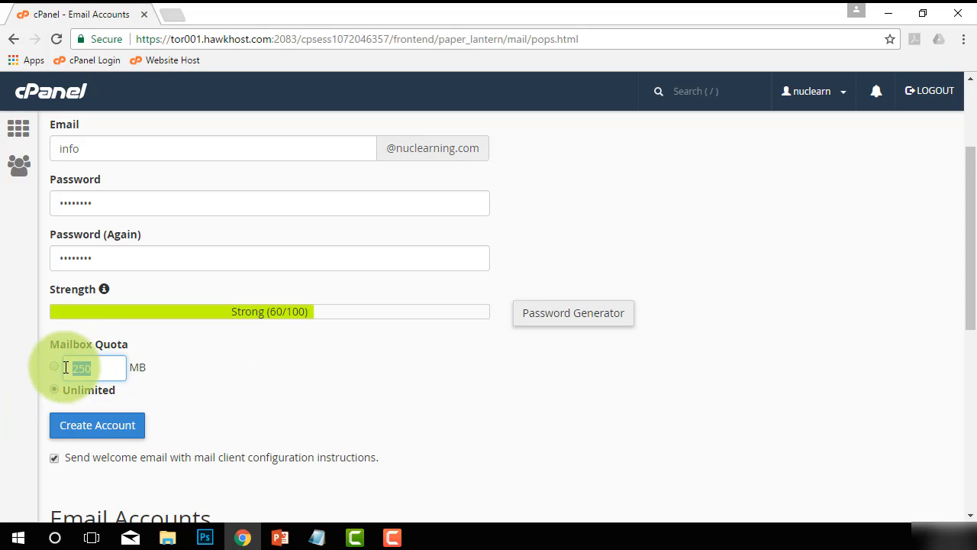
left_click(55, 367)
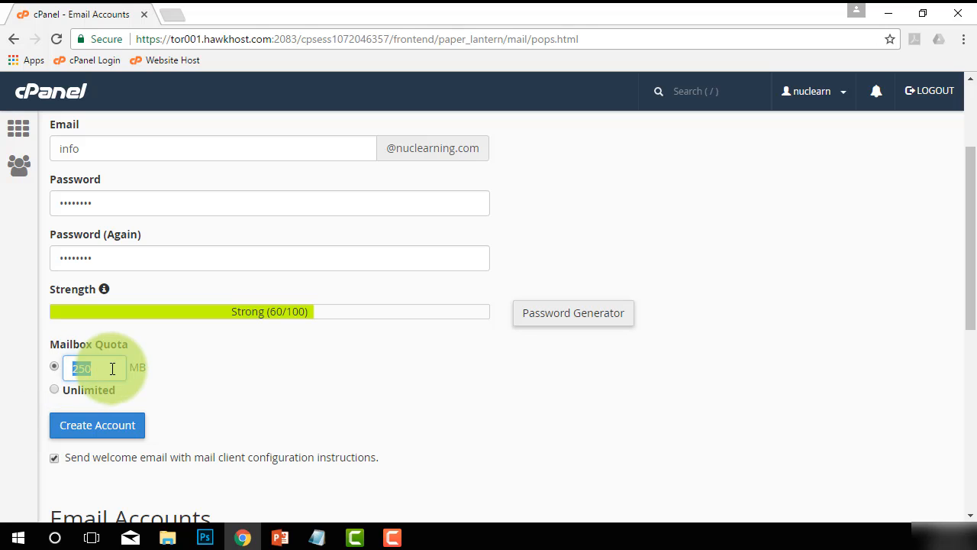
left_click(51, 390)
scroll(284, 400, "down", 1)
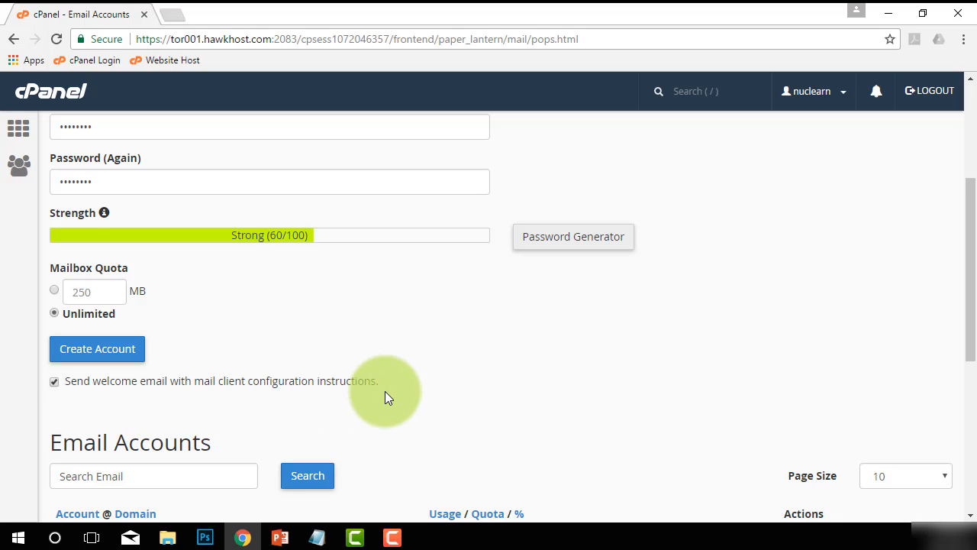
scroll(385, 391, "down", 1)
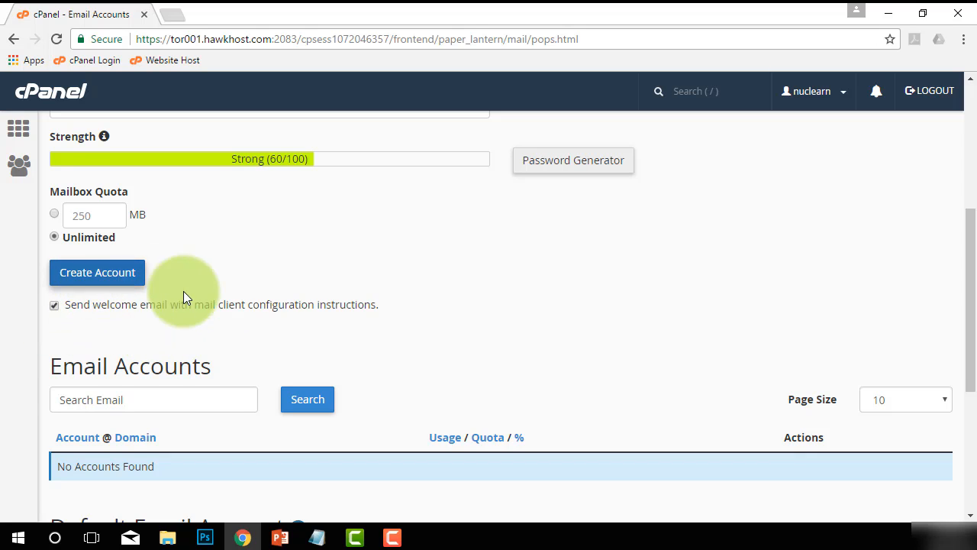
scroll(187, 305, "up", 1)
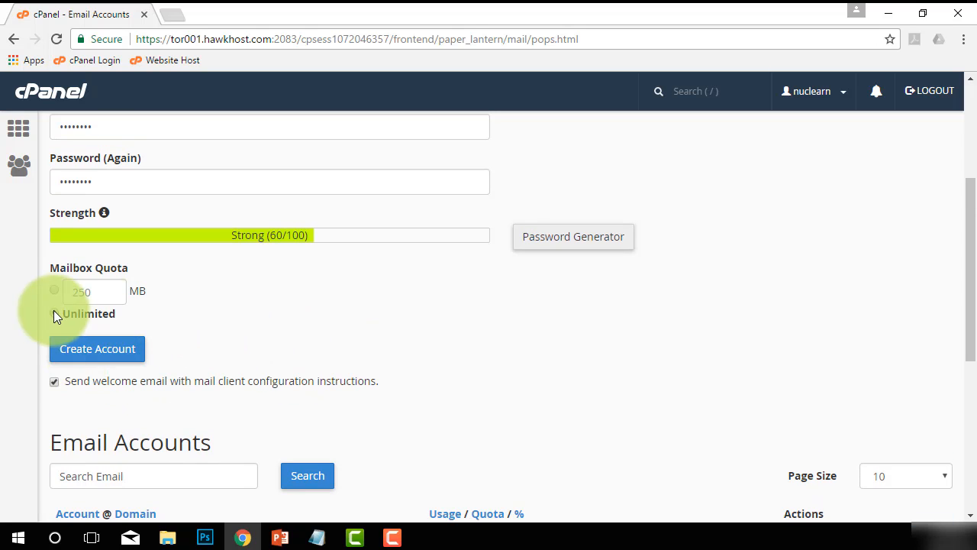
left_click(91, 358)
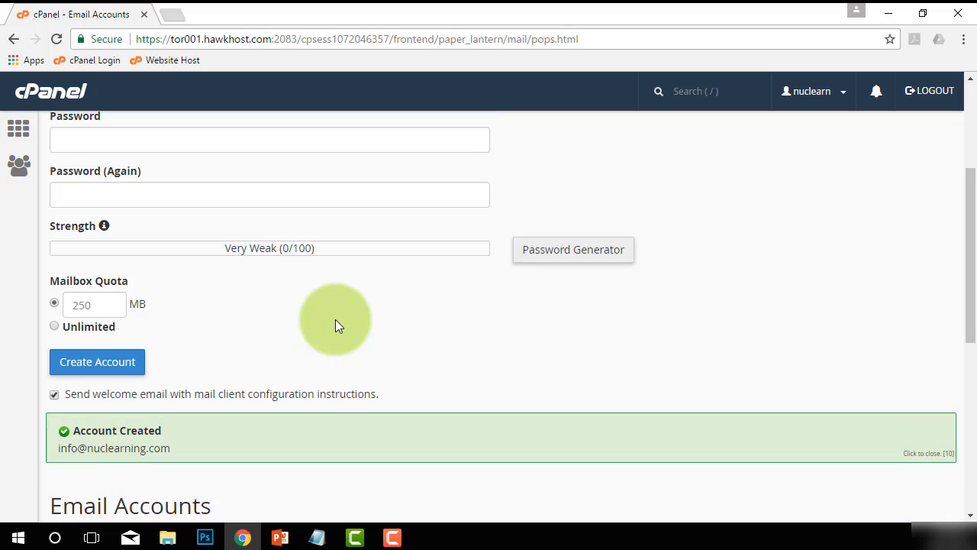
scroll(335, 319, "down", 4)
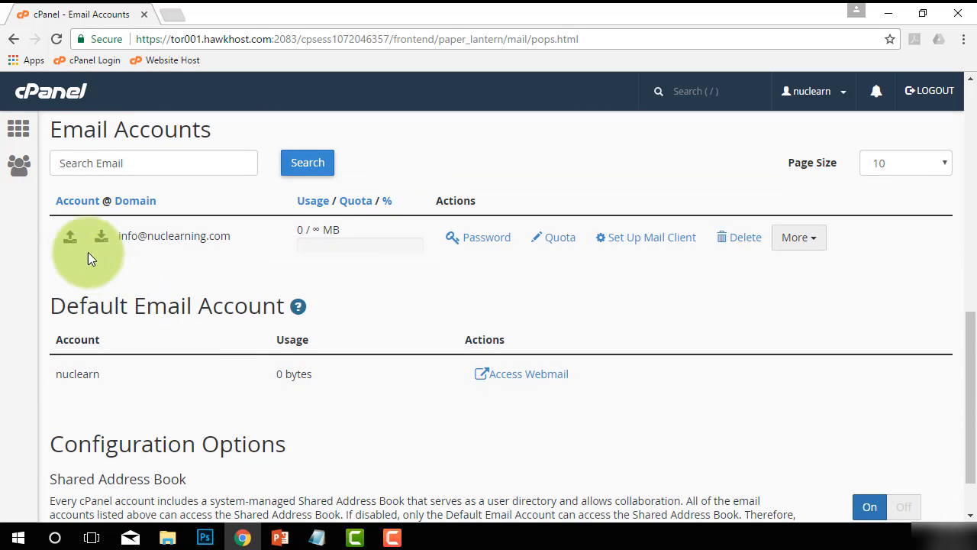
left_click_drag(235, 237, 123, 236)
left_click(254, 274)
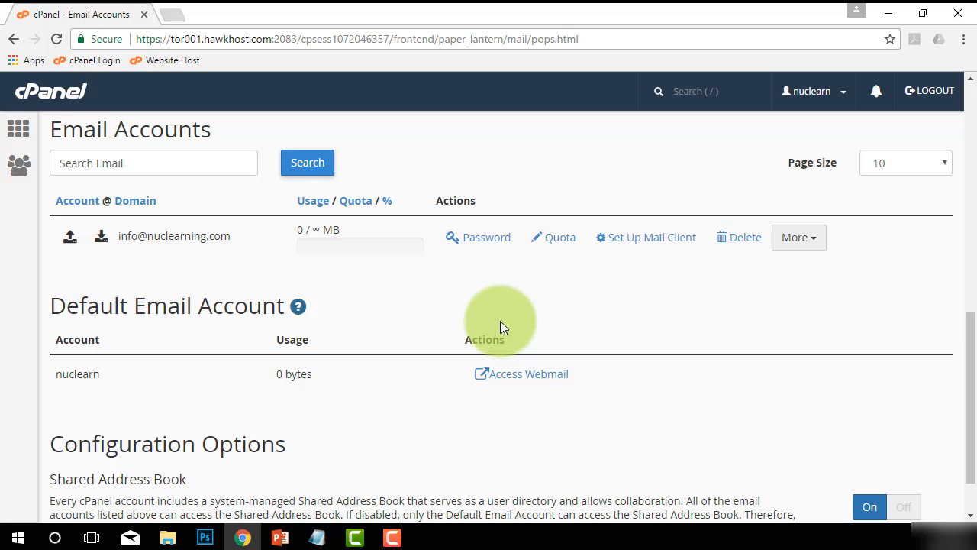
scroll(251, 233, "down", 1)
scroll(316, 257, "up", 1)
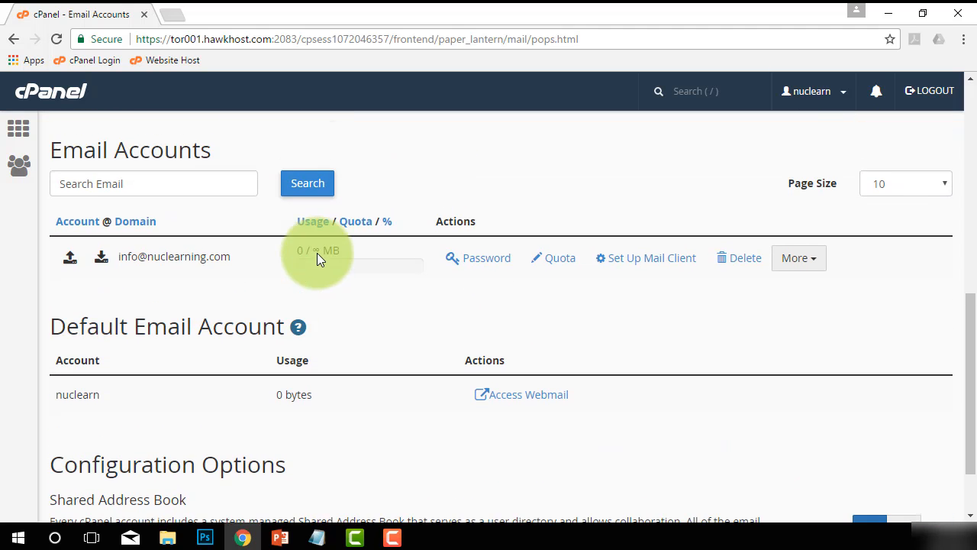
left_click(479, 261)
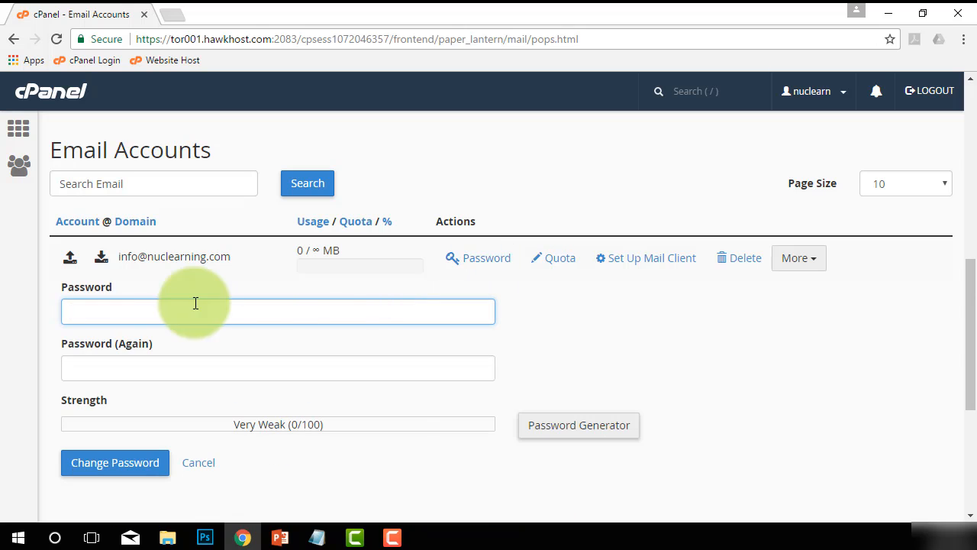
left_click(582, 313)
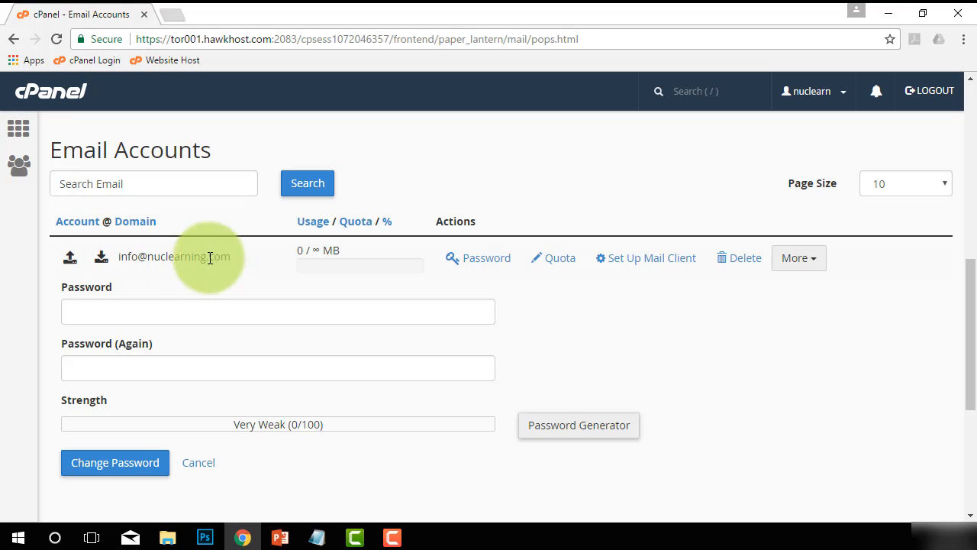
View info's Set Up Mail Client page, then go back to the Email Accounts list
left_click(628, 263)
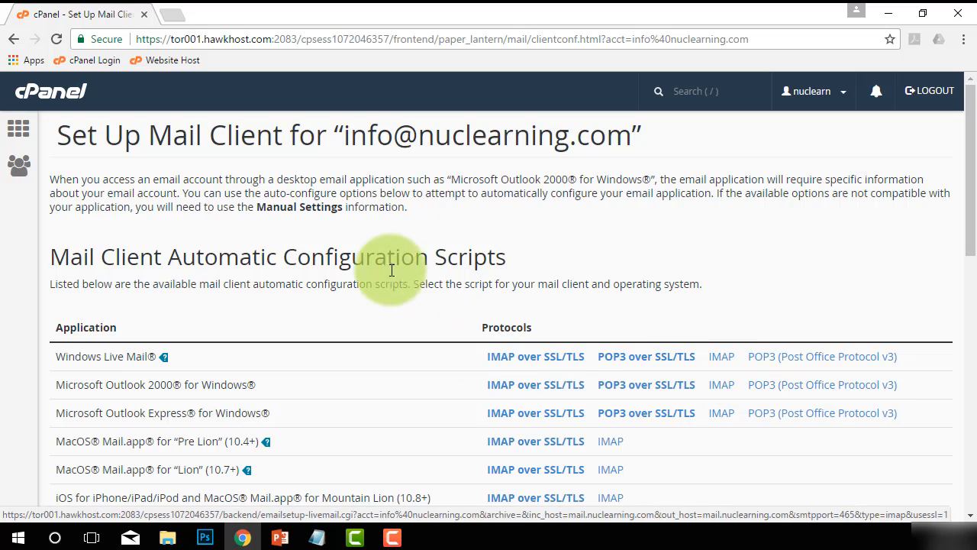
scroll(378, 266, "down", 2)
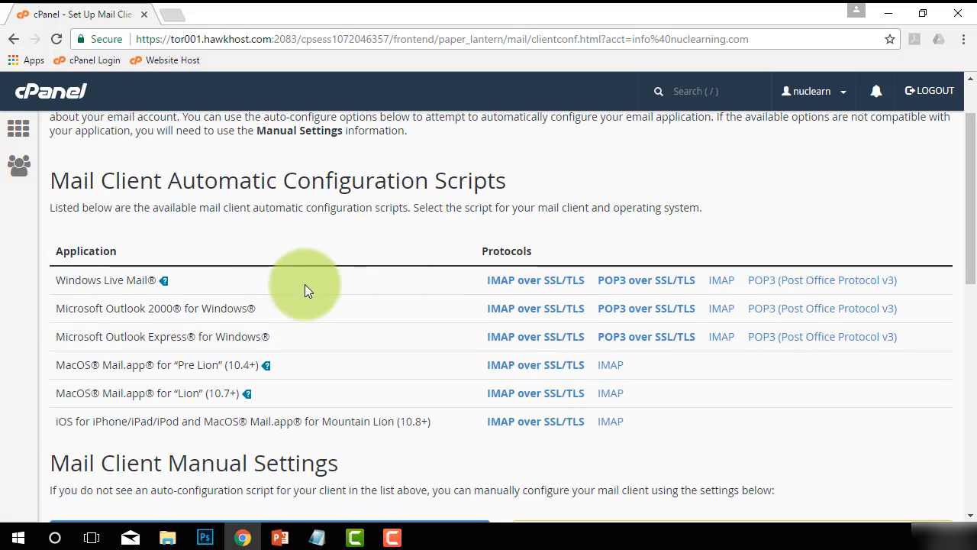
scroll(356, 380, "up", 1)
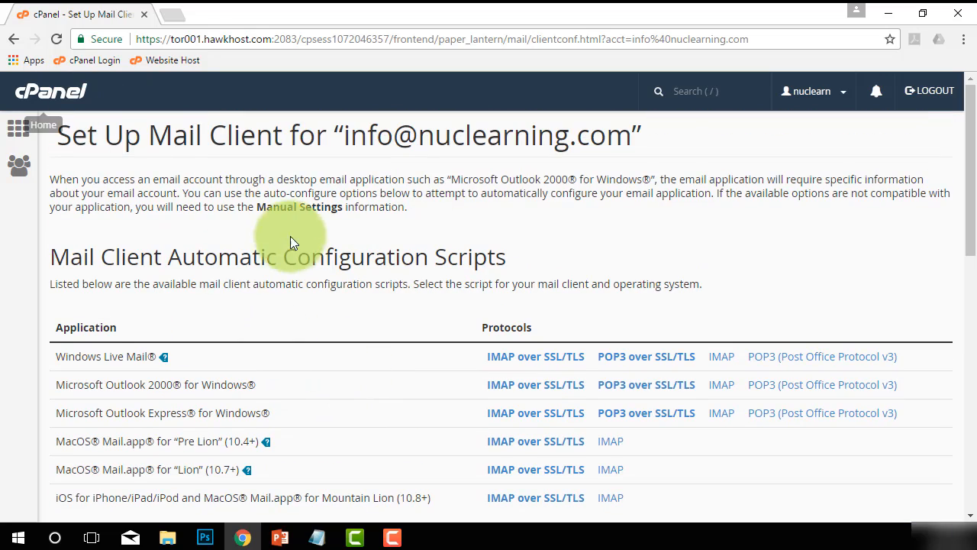
scroll(290, 239, "down", 3)
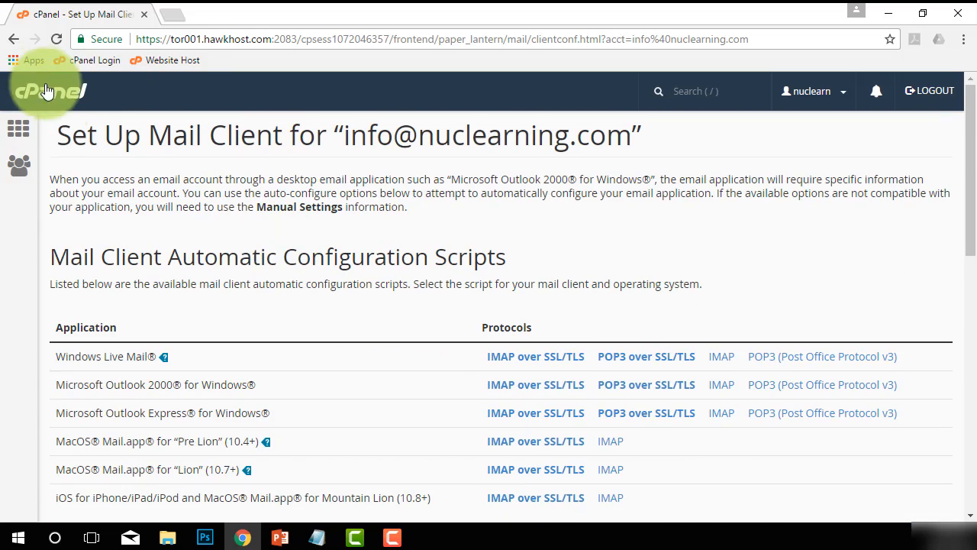
left_click(13, 38)
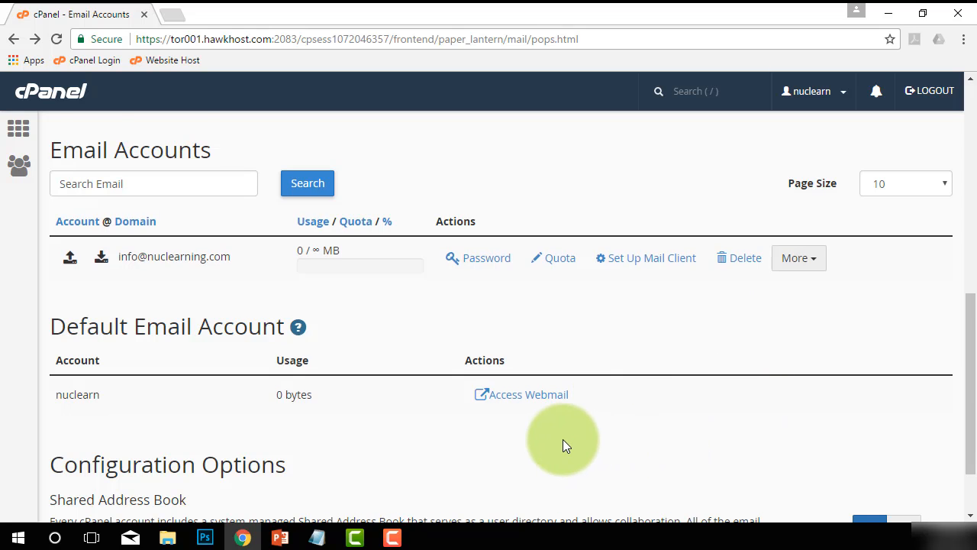
scroll(562, 446, "down", 1)
scroll(688, 439, "up", 3)
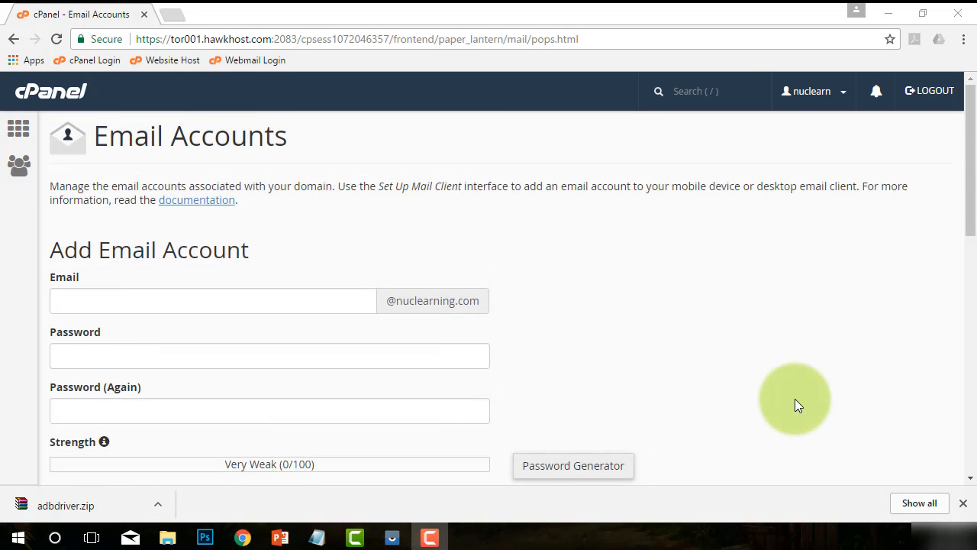
scroll(795, 402, "down", 4)
scroll(656, 321, "down", 3)
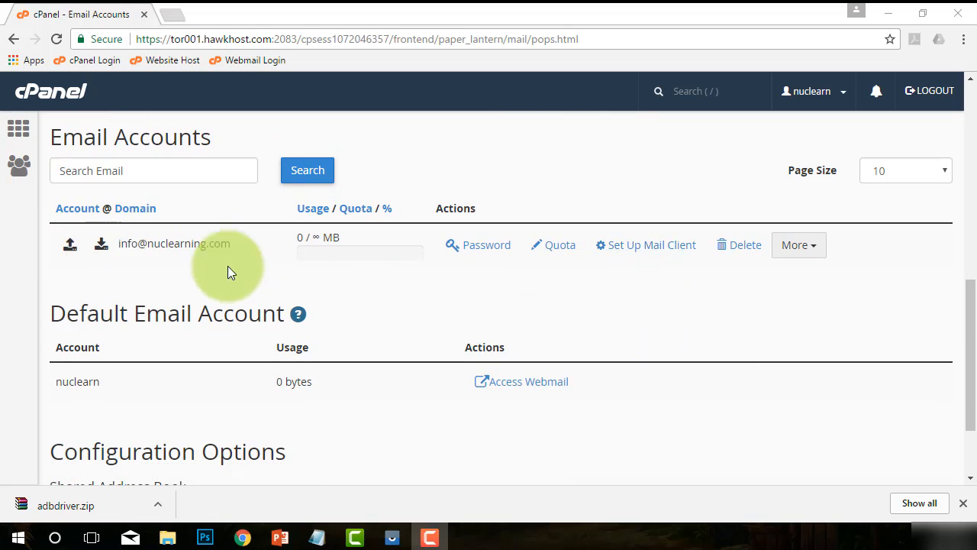
left_click(640, 254)
scroll(458, 260, "down", 1)
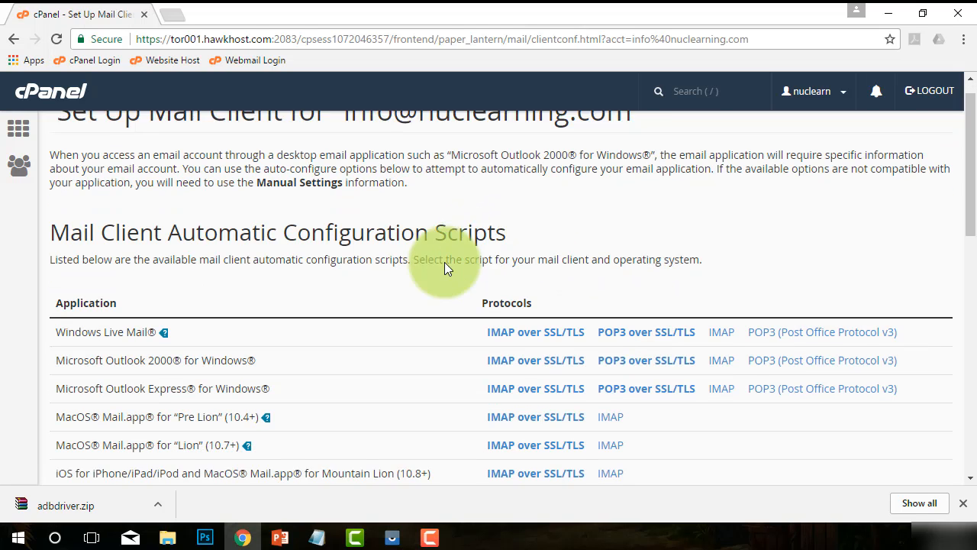
scroll(399, 268, "down", 5)
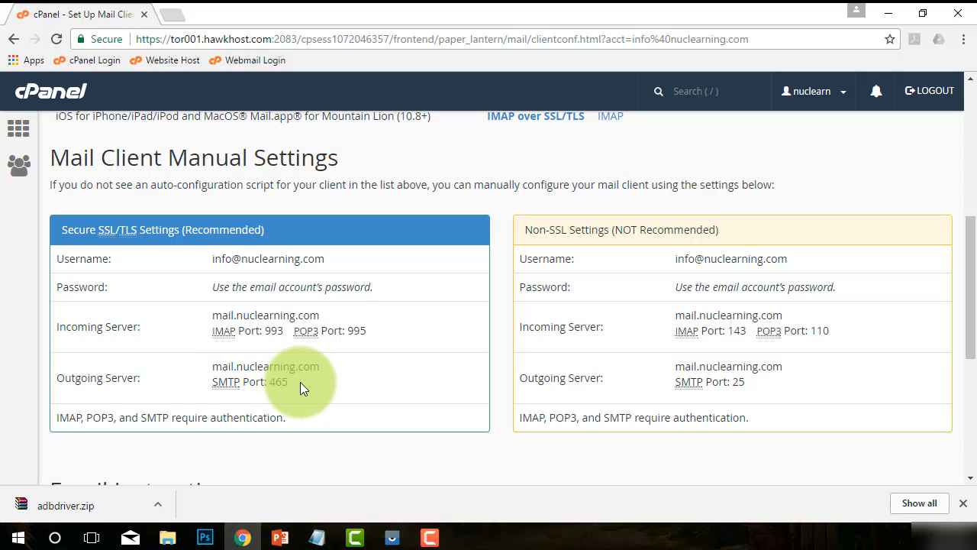
Copy the Secure SSL/TLS settings listing mail.nuclearning.com as incoming and outgoing server
left_click_drag(300, 382, 78, 269)
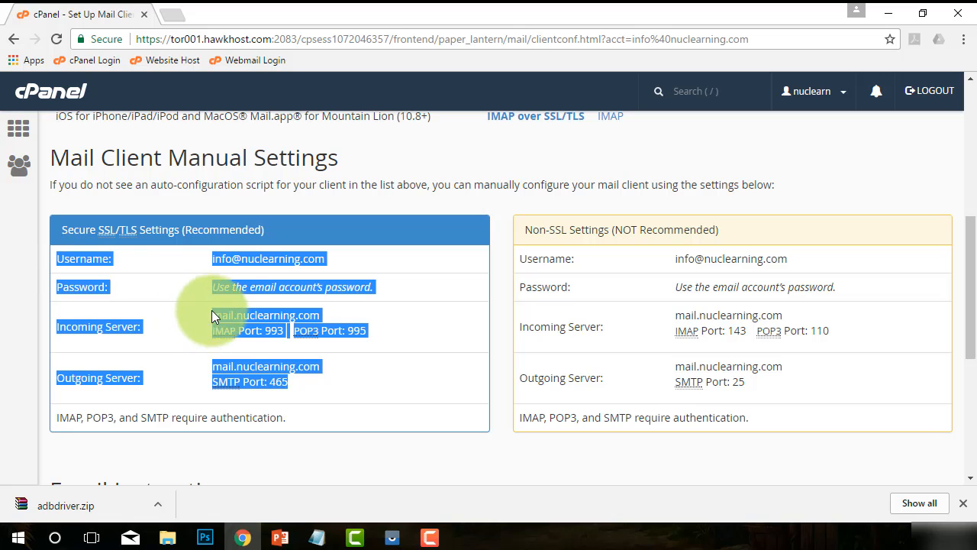
right_click(227, 257)
left_click(258, 269)
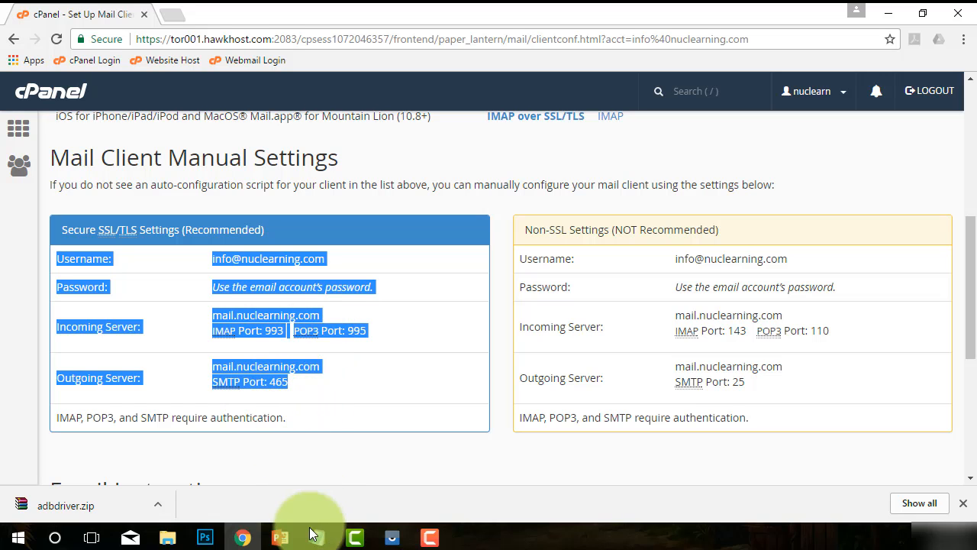
Paste the copied mail server settings below the existing notes in Notepad
mouse_move(317, 534)
left_click(319, 488)
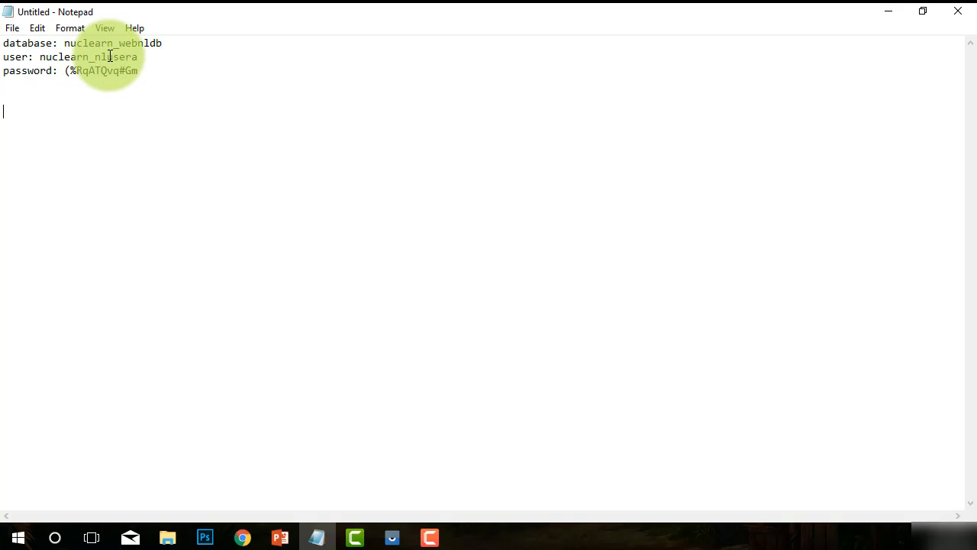
right_click(83, 101)
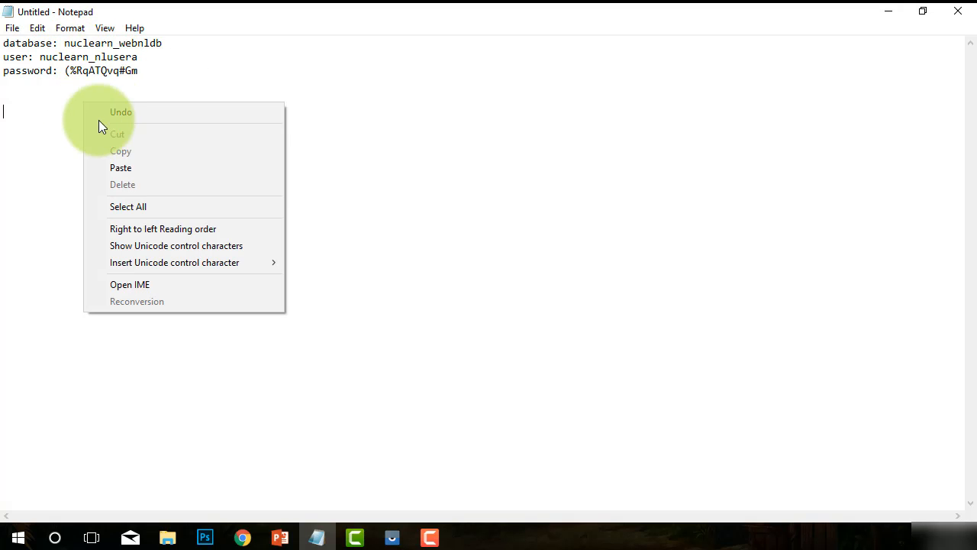
left_click(118, 168)
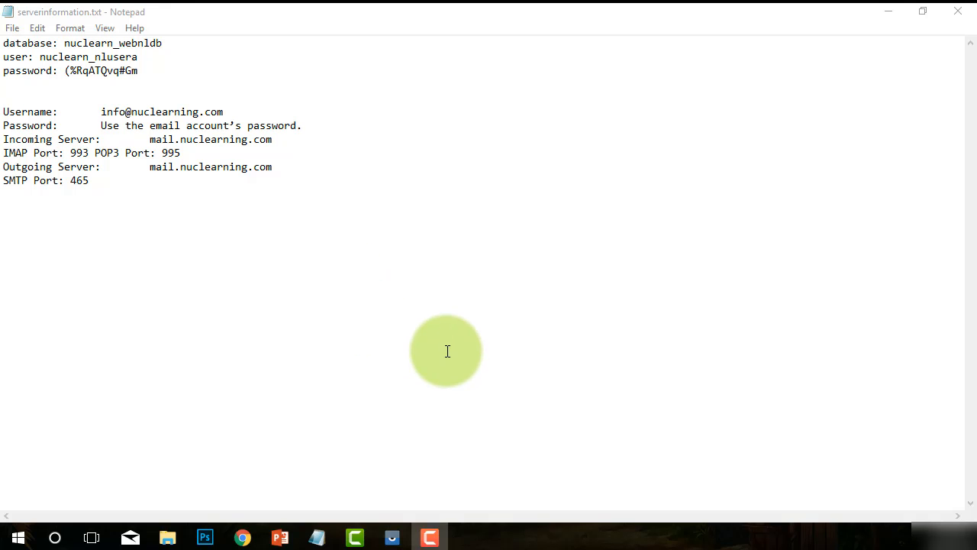
Minimize Notepad, return to the cPanel home page, and start a new Chrome tab
left_click(888, 9)
left_click(472, 185)
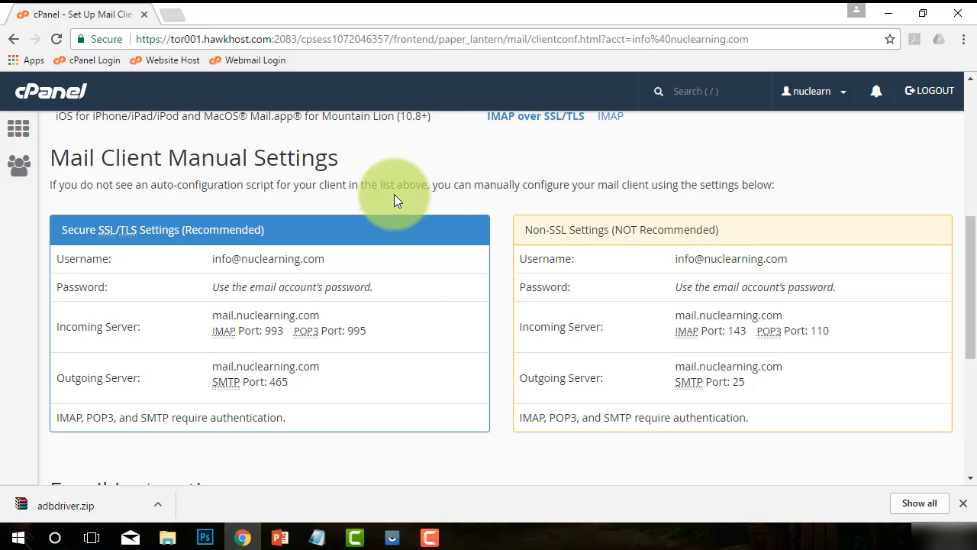
left_click(49, 95)
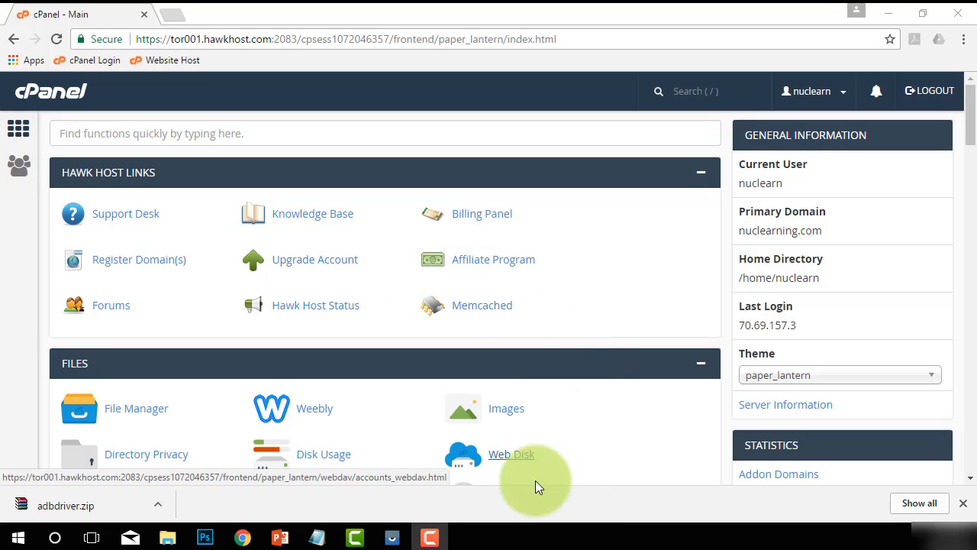
left_click(178, 18)
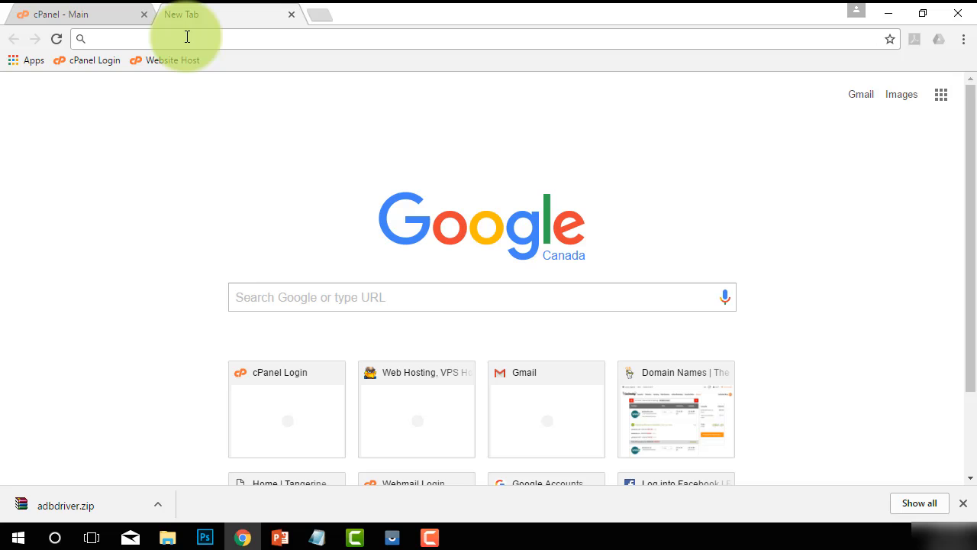
Load the Webmail login page at nuclearning.com:2096 in the new tab
key("ctrl+v")
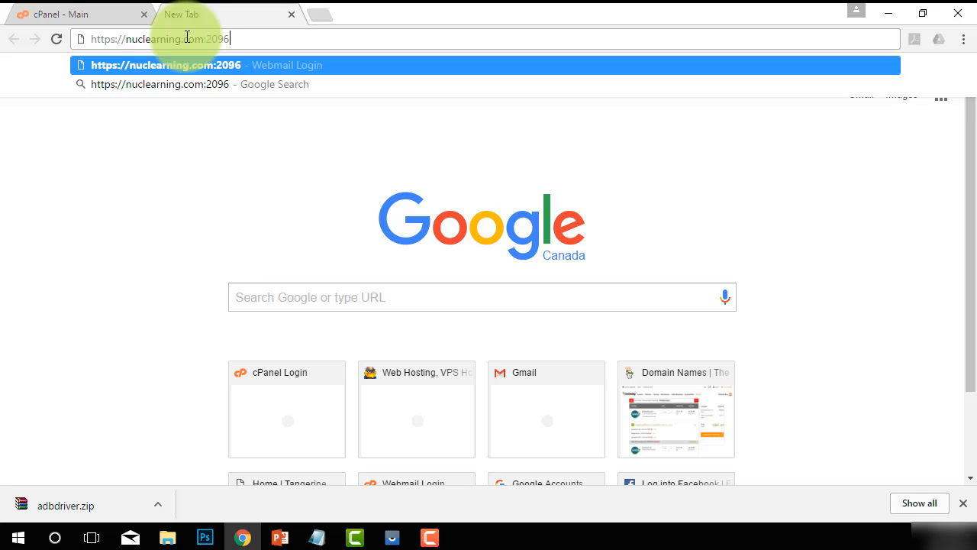
left_click(90, 39)
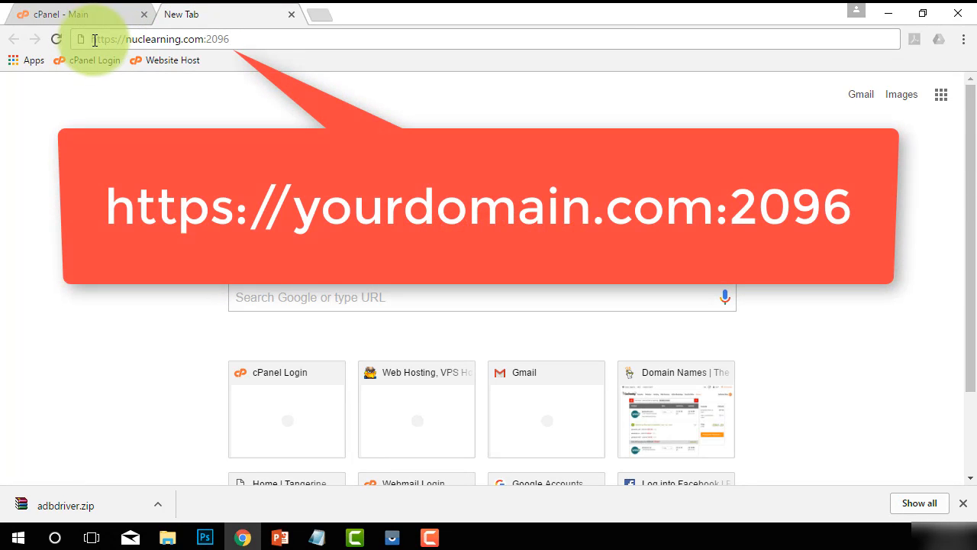
left_click_drag(92, 39, 195, 38)
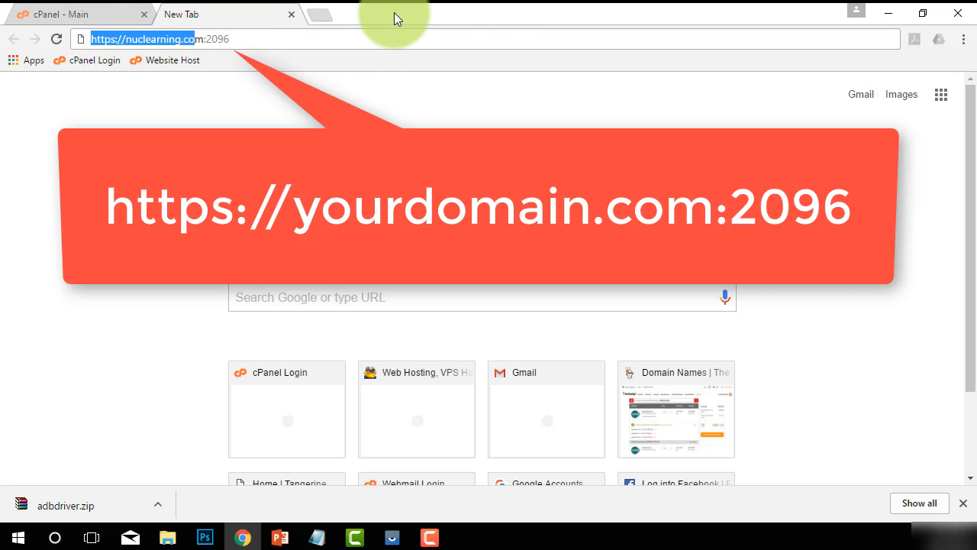
left_click(921, 10)
left_click_drag(673, 27, 644, 25)
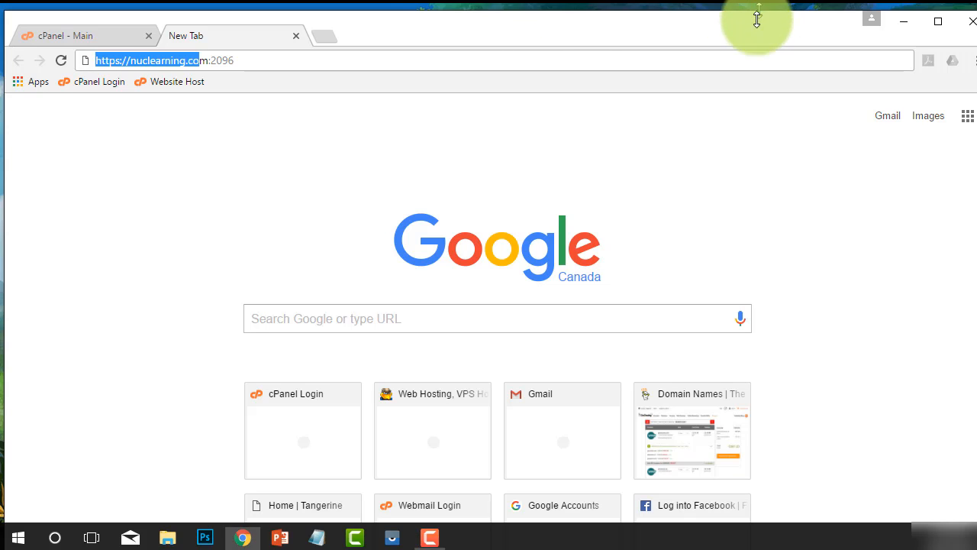
left_click_drag(756, 19, 741, 120)
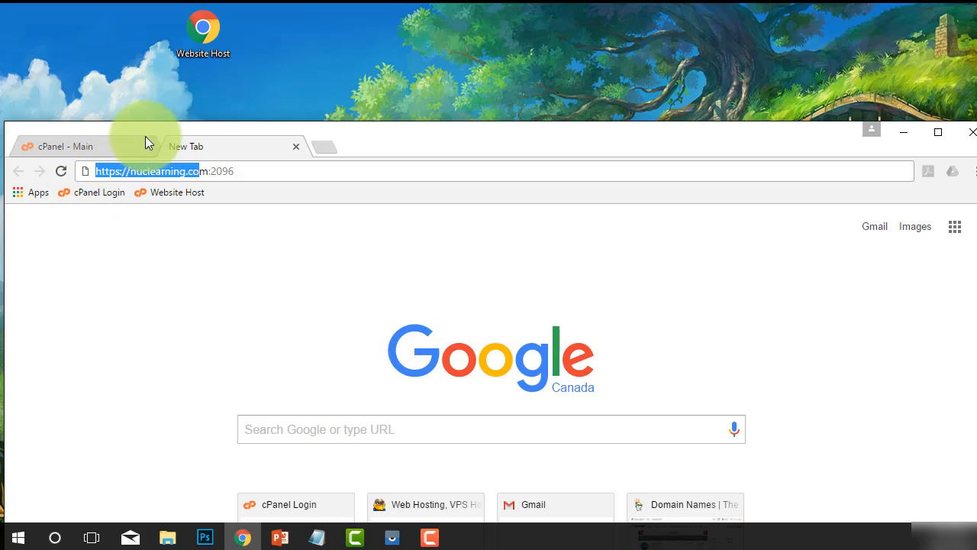
left_click(238, 171)
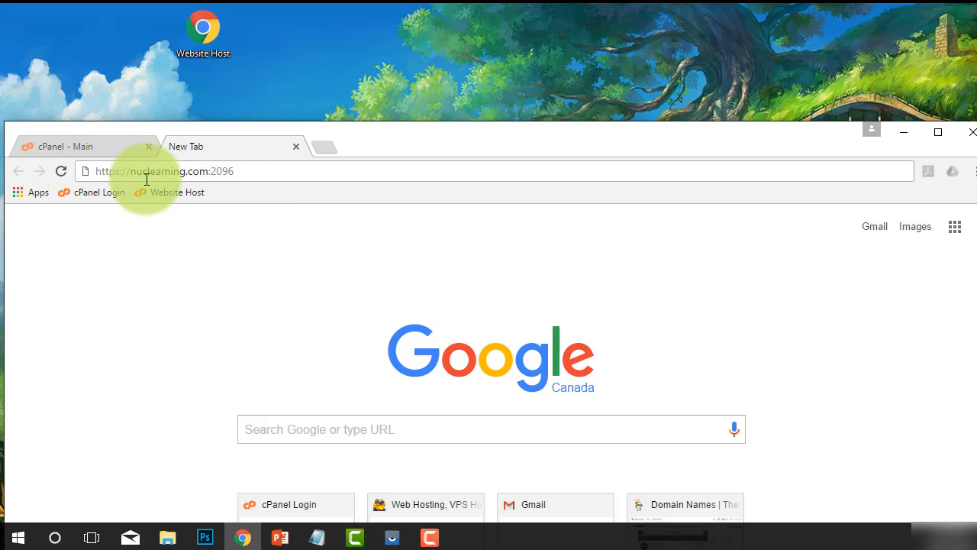
key("Return")
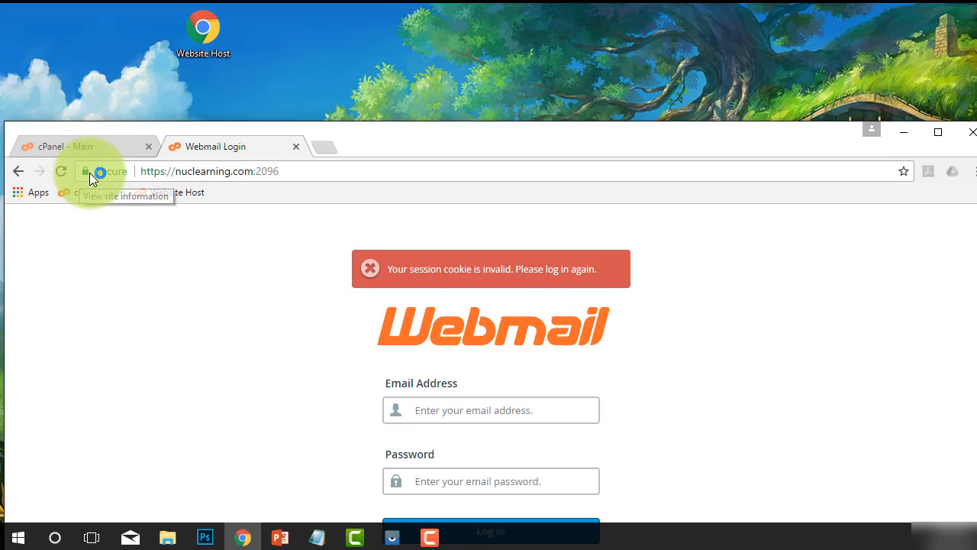
Save the Webmail login page as a 'Webmail Login' desktop shortcut and a bookmarks-bar bookmark
left_click_drag(89, 173, 299, 42)
left_click_drag(302, 41, 260, 37)
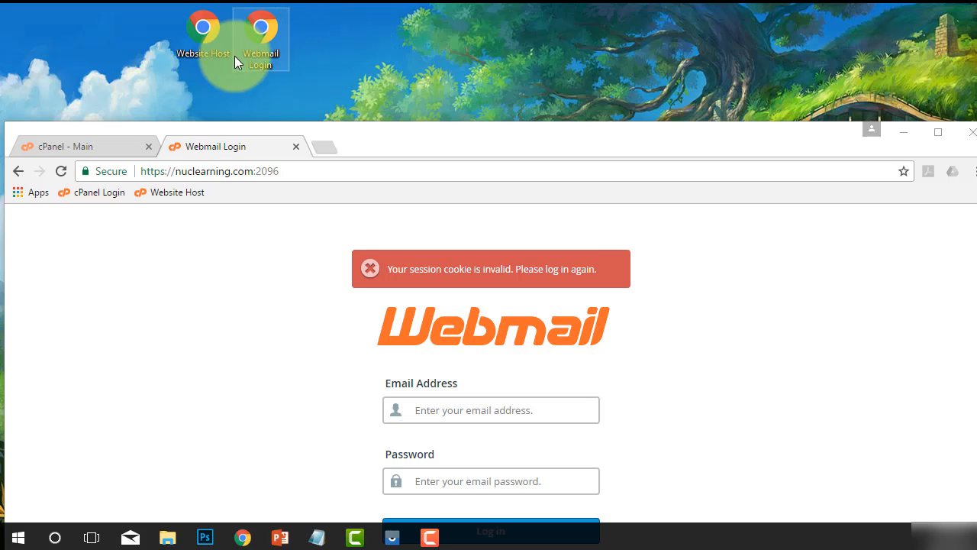
left_click(903, 171)
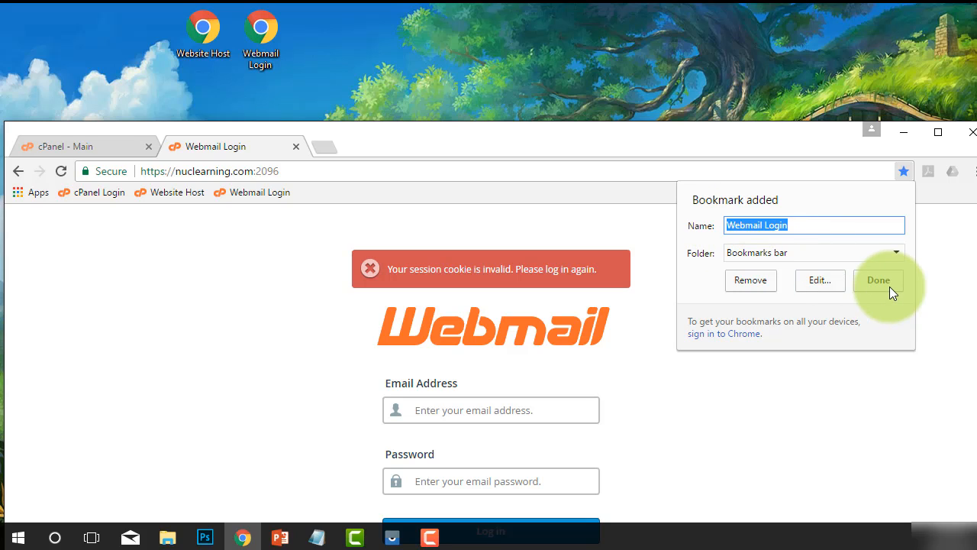
left_click(805, 254)
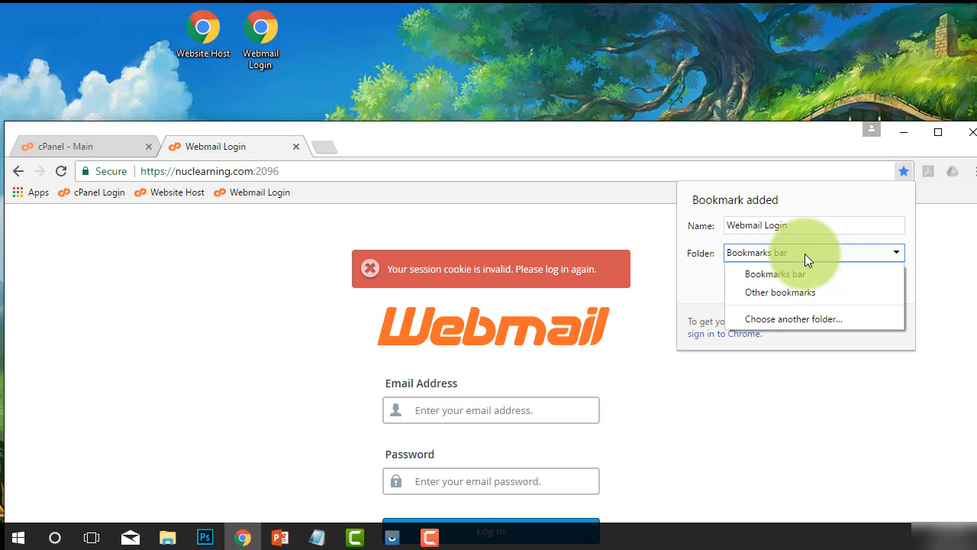
left_click(797, 252)
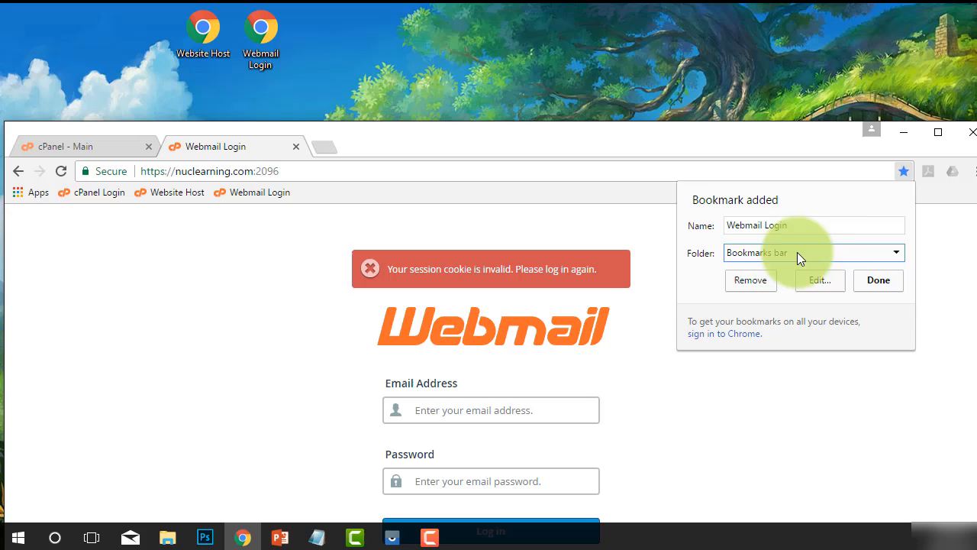
left_click(888, 283)
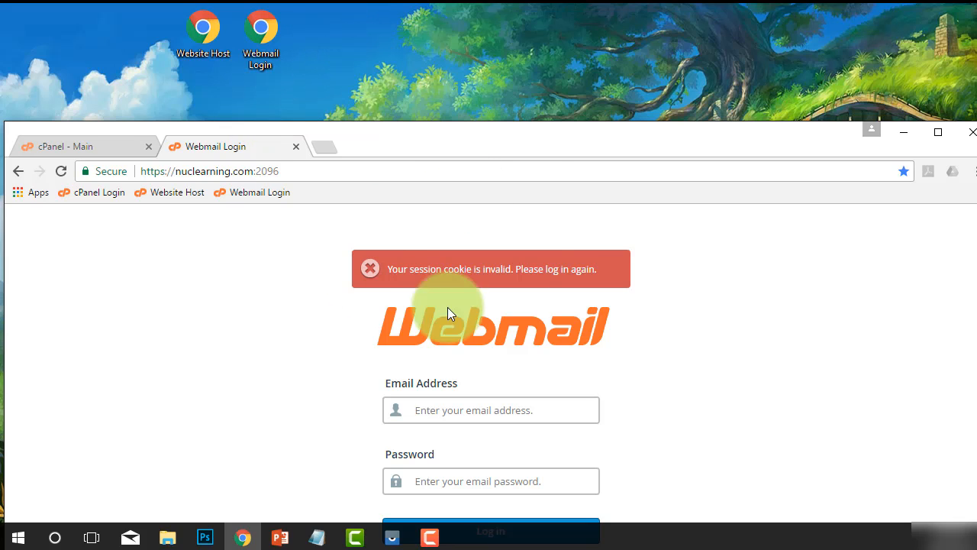
left_click_drag(462, 141, 467, 83)
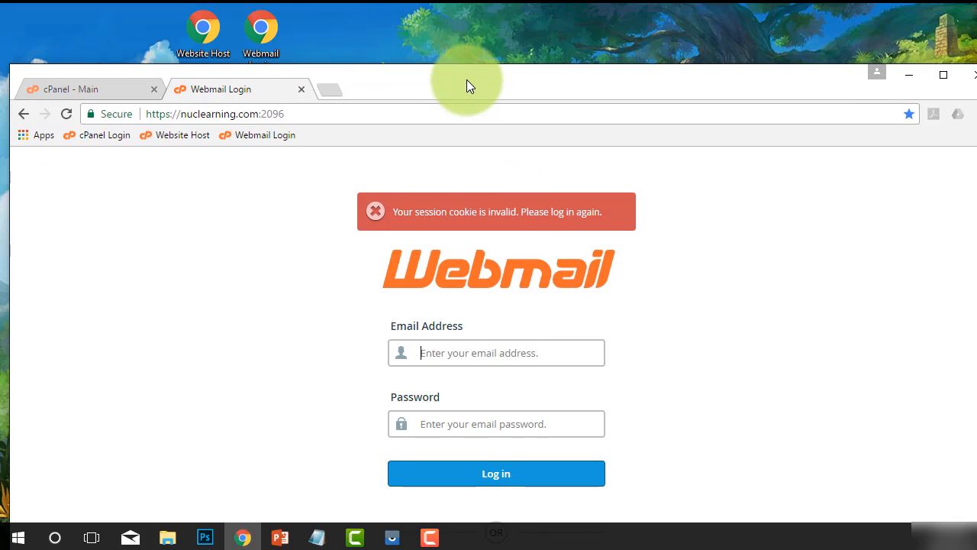
Maximize the browser, then fill the login form with the info mailbox address and its password
left_click(319, 110)
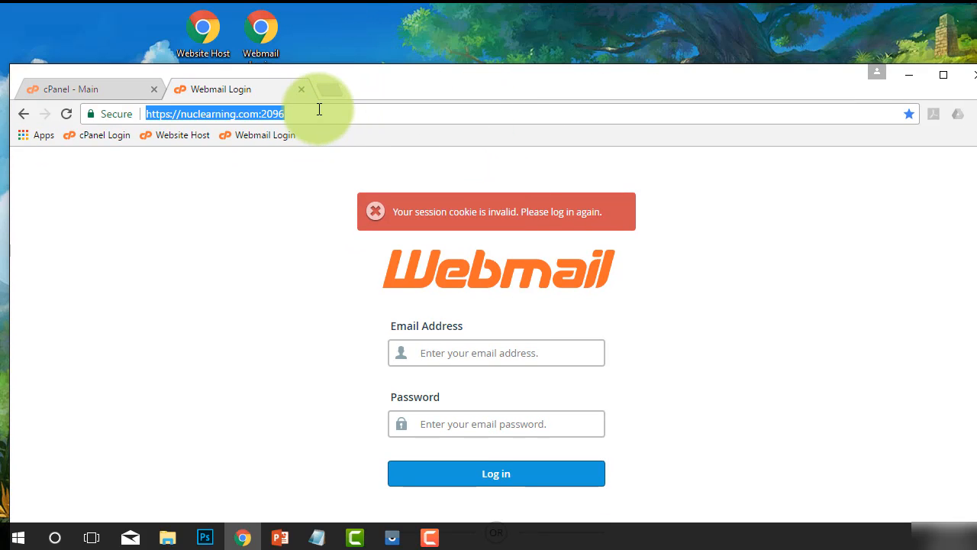
double_click(399, 83)
left_click(443, 279)
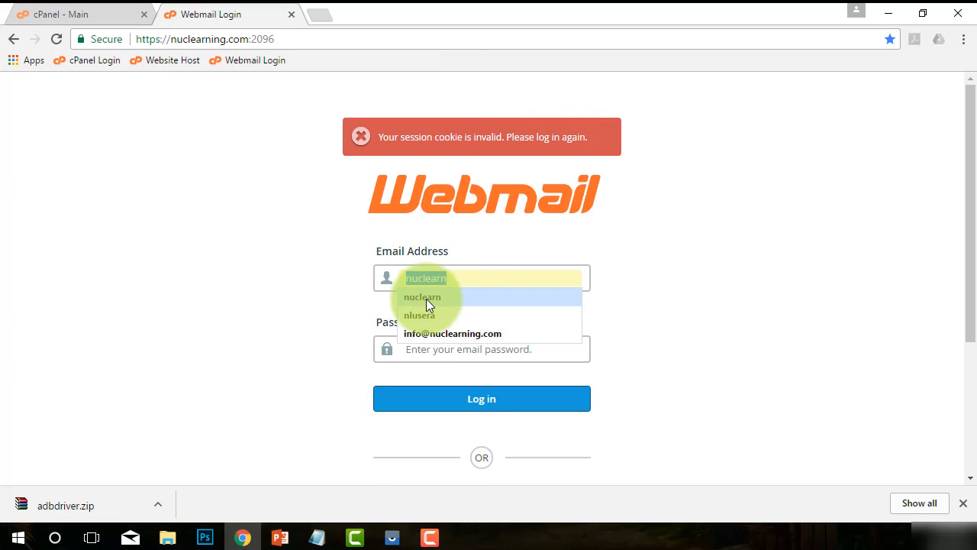
left_click(421, 336)
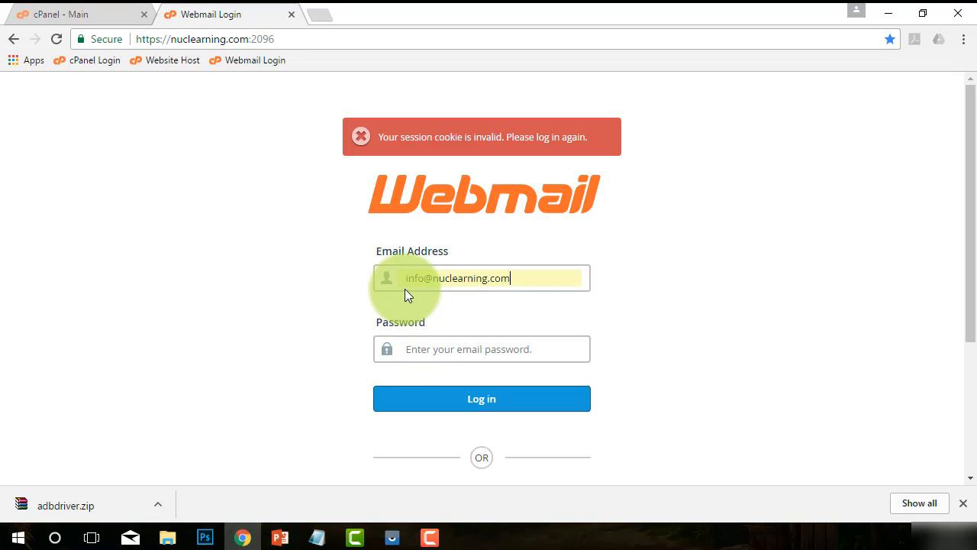
left_click_drag(399, 278, 493, 286)
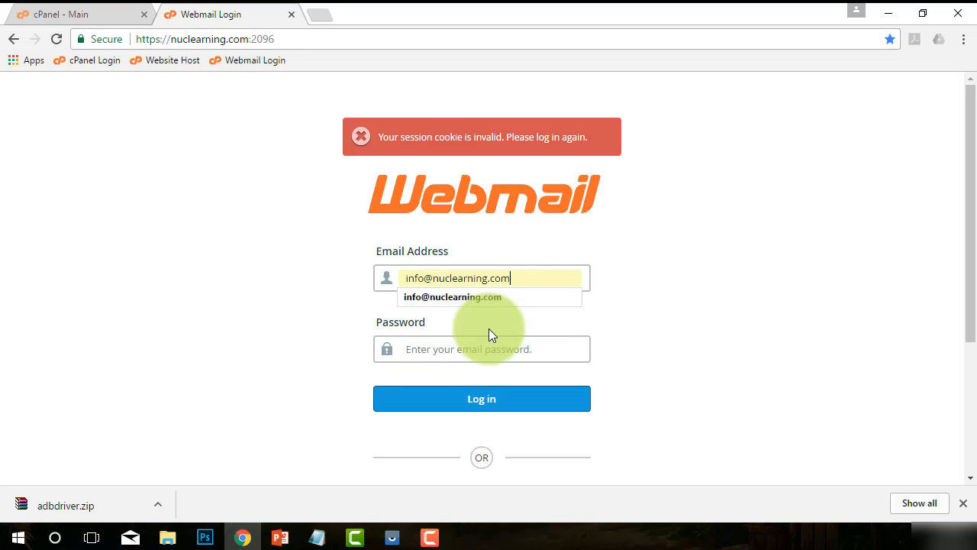
left_click(474, 351)
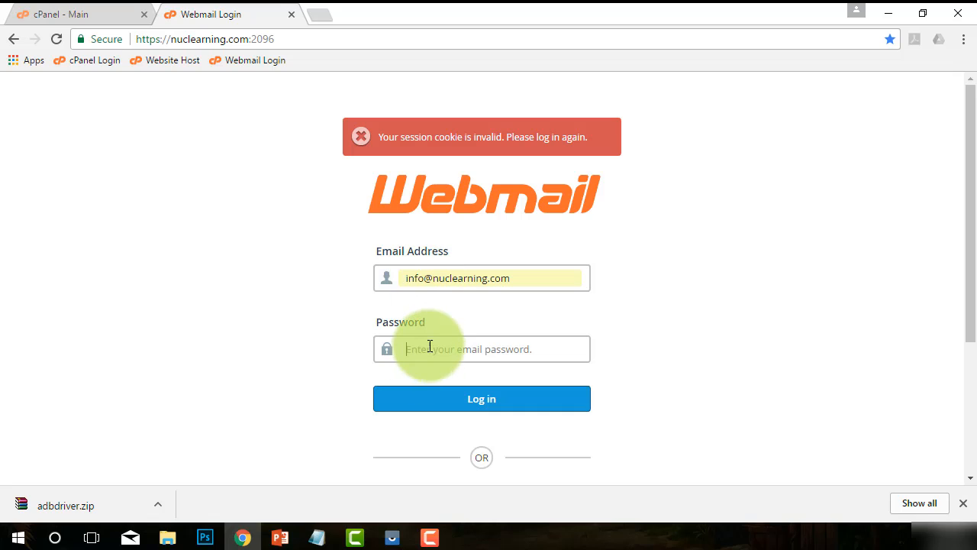
type("*")
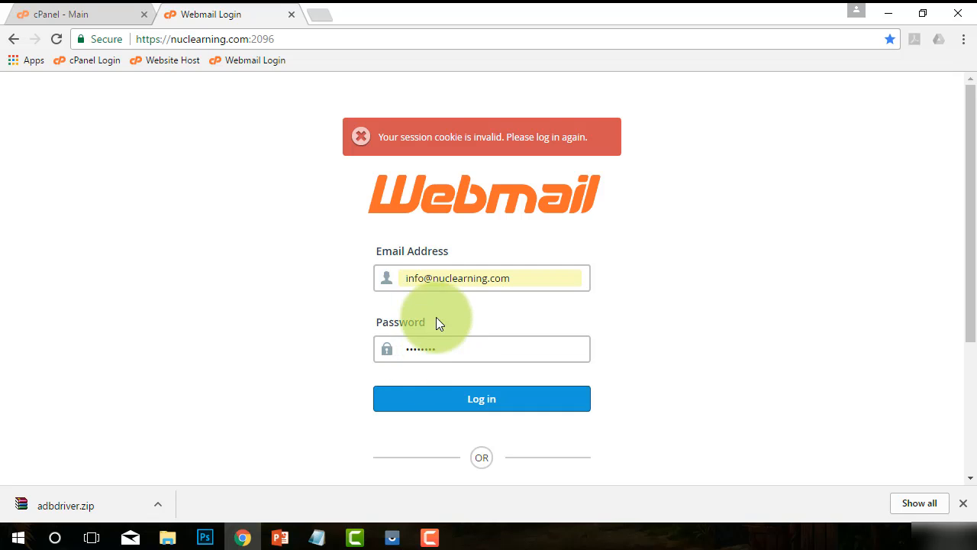
Log in to the info mailbox, decline Chrome's password saving, and open the inbox in Horde
left_click(472, 399)
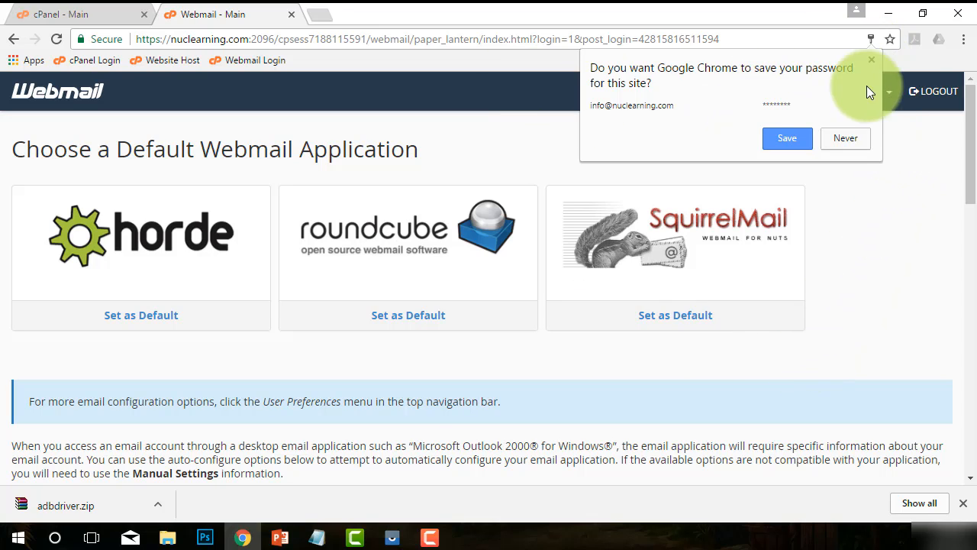
left_click(859, 139)
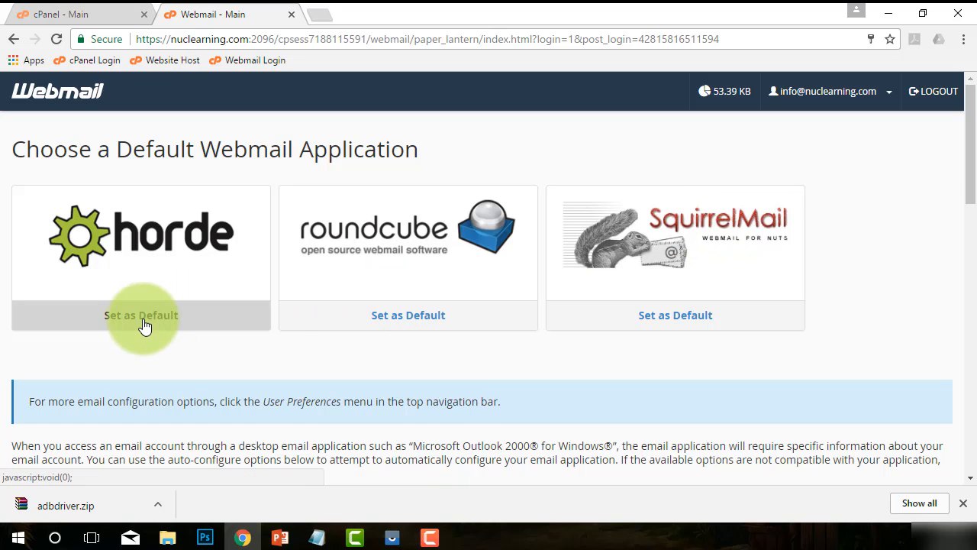
left_click(140, 254)
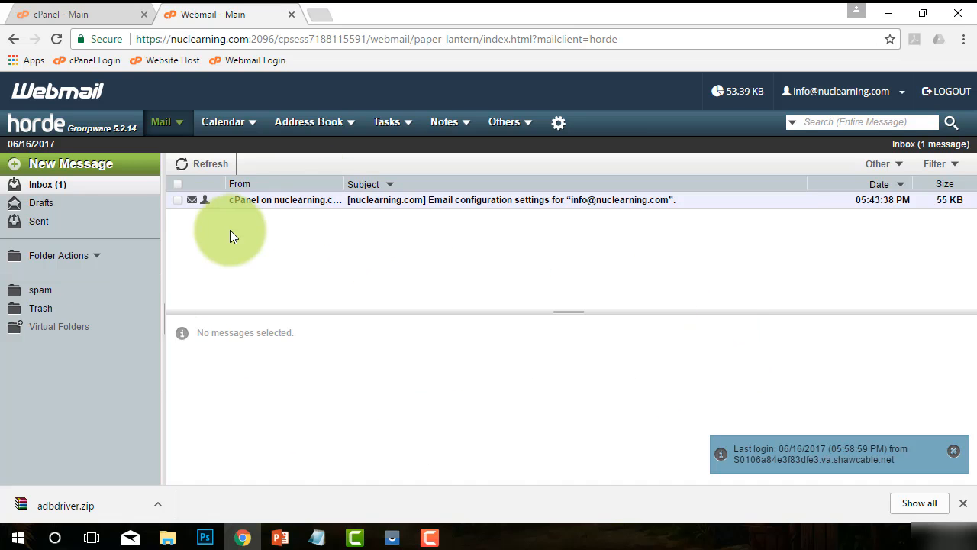
Send a test email with subject 'sdfasd' and body 'fas' to an outside recipient, then close the compose window
left_click(52, 169)
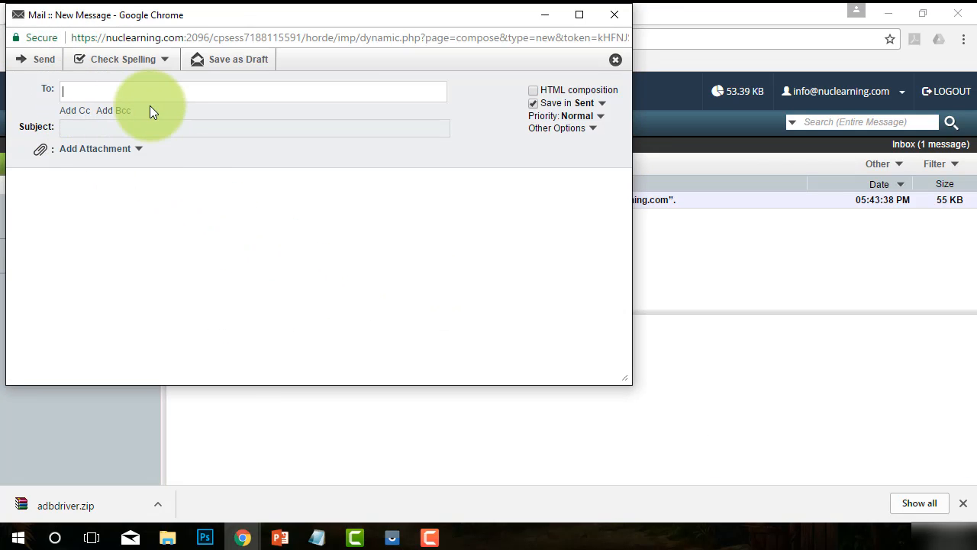
type("email@whatever.com")
left_click(94, 129)
type("sdfasd")
left_click(122, 233)
type("fas")
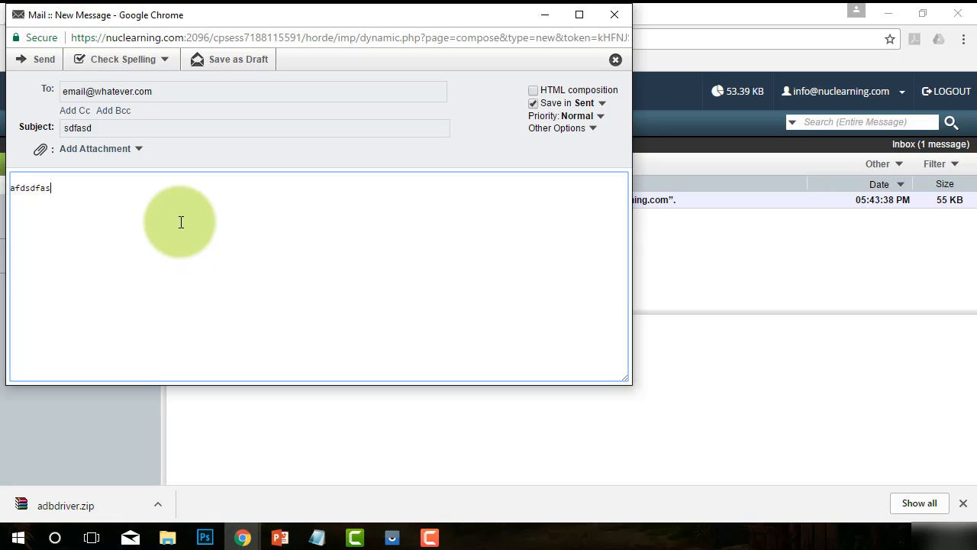
left_click(42, 60)
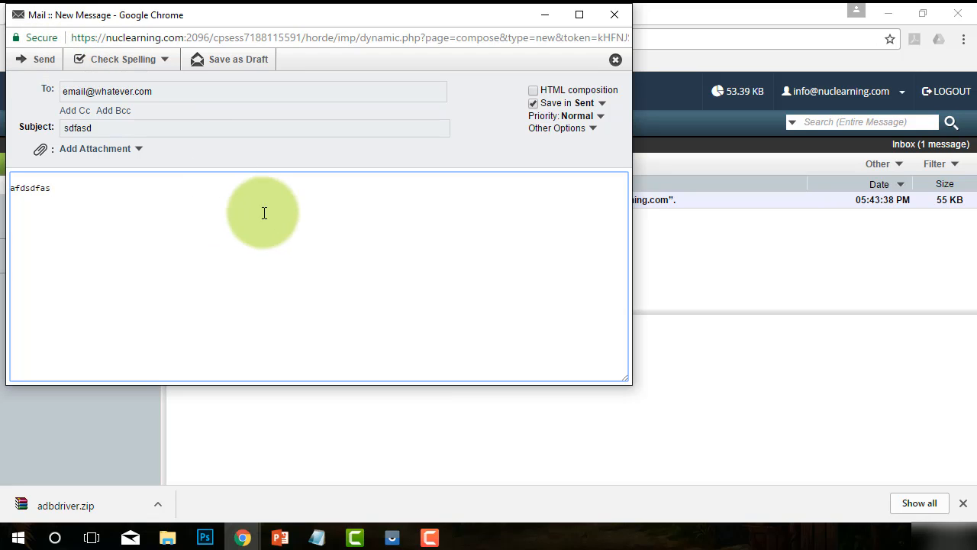
left_click(618, 15)
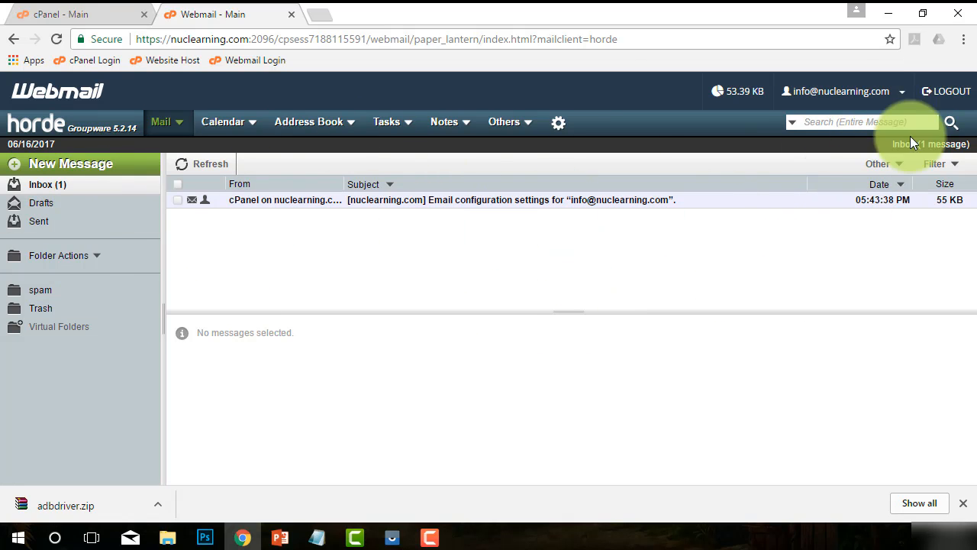
Open the account-name dropdown listing Roundcube, SquirrelMail, Autoresponders and Forwarders
left_click(894, 93)
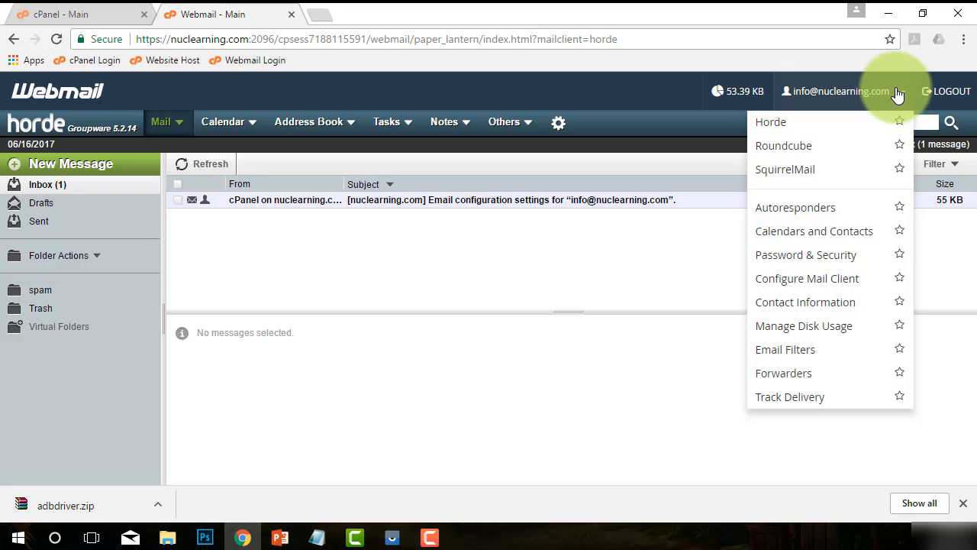